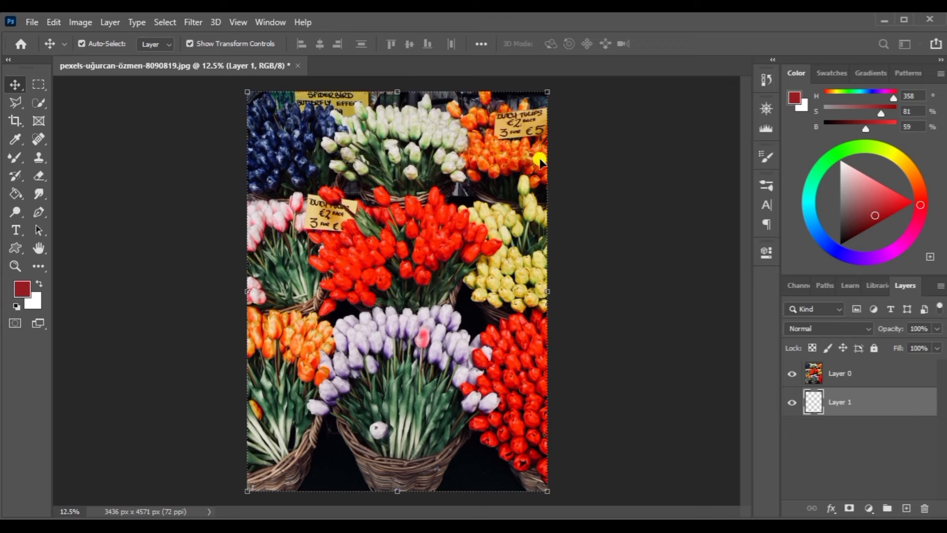
Select the tulip photo layer, deselect it, and add a Hue/Saturation adjustment layer above Layer 0.
left_click(833, 418)
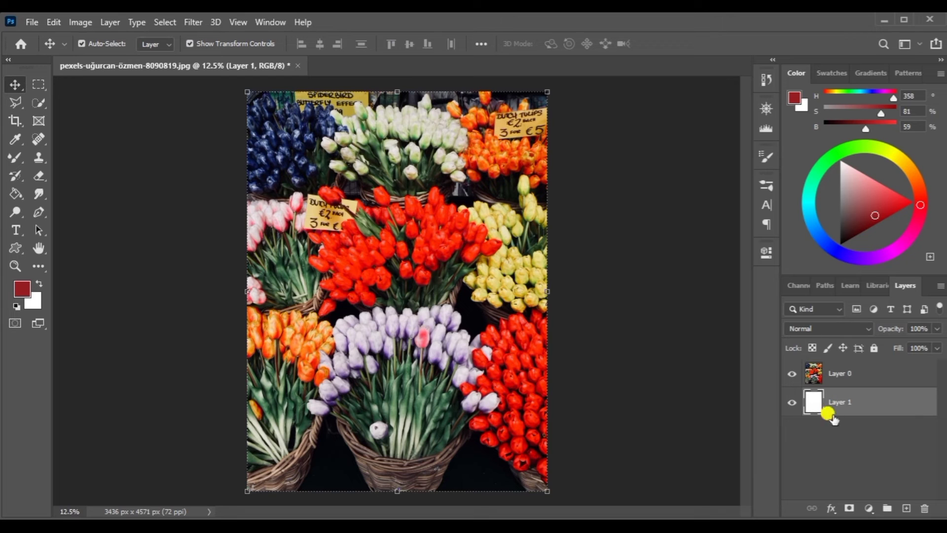
left_click(830, 379)
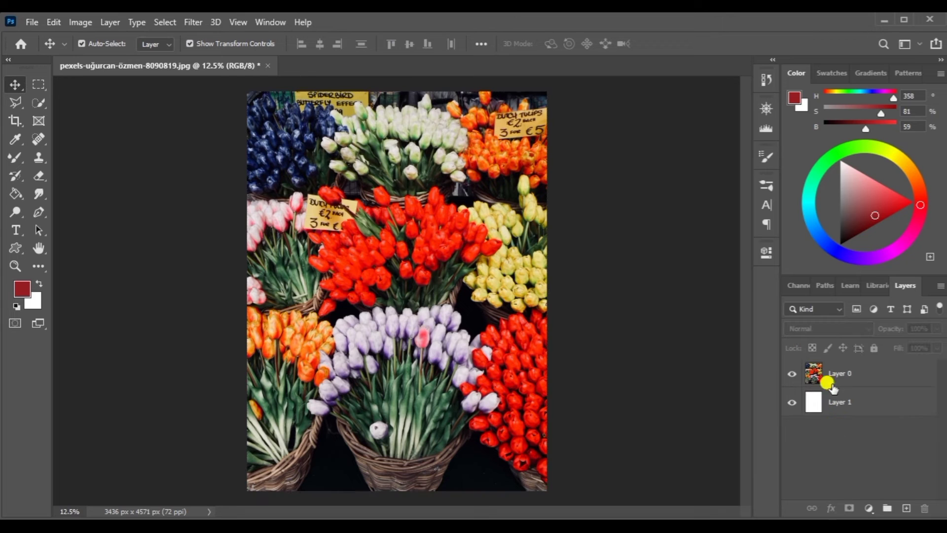
left_click(559, 157)
left_click(693, 44)
left_click(645, 205)
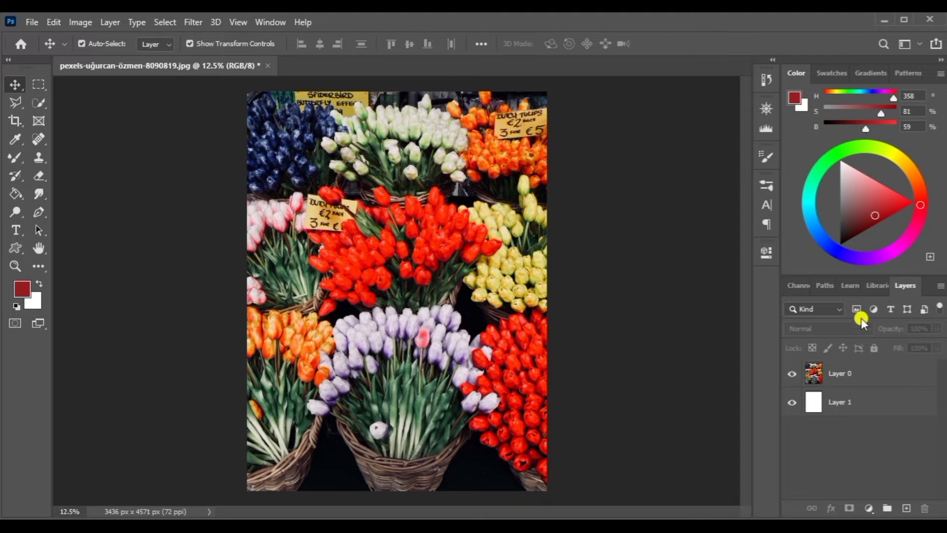
left_click(866, 508)
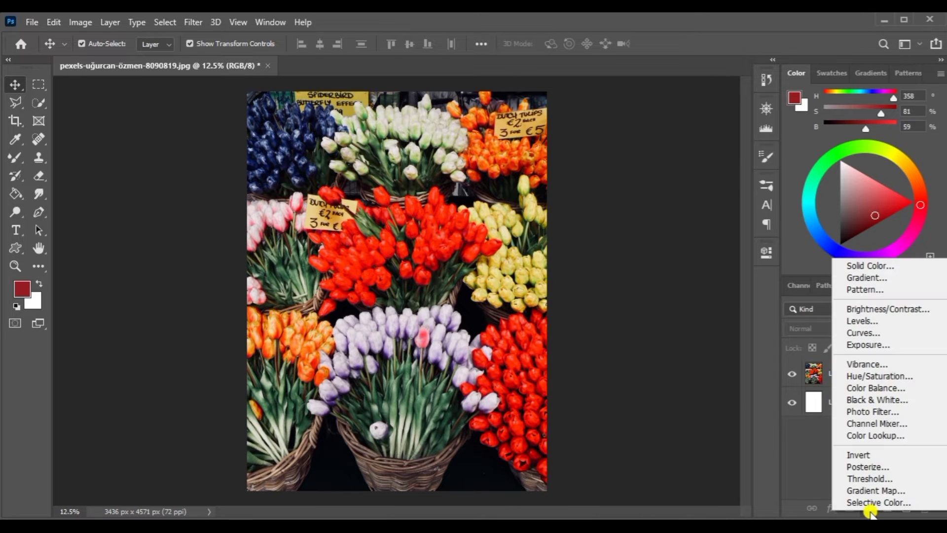
left_click(888, 376)
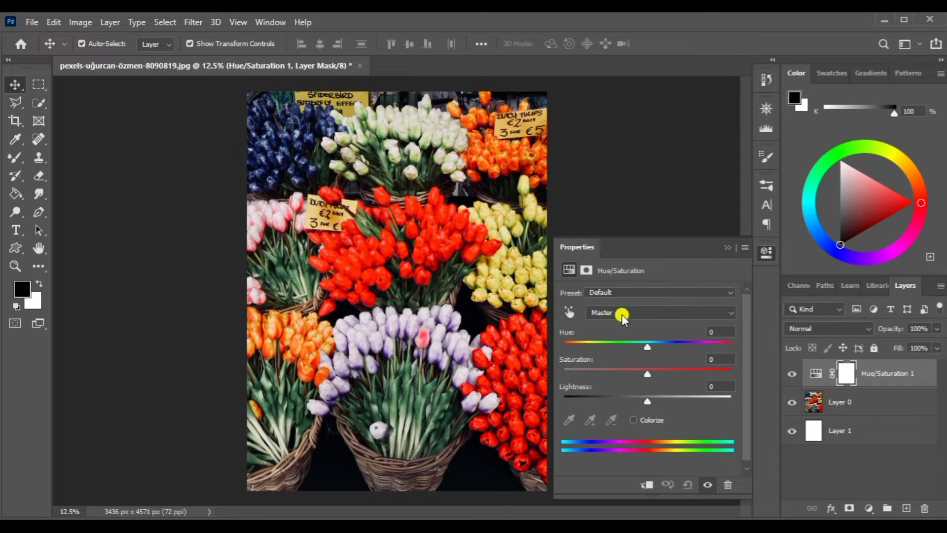
left_click(633, 290)
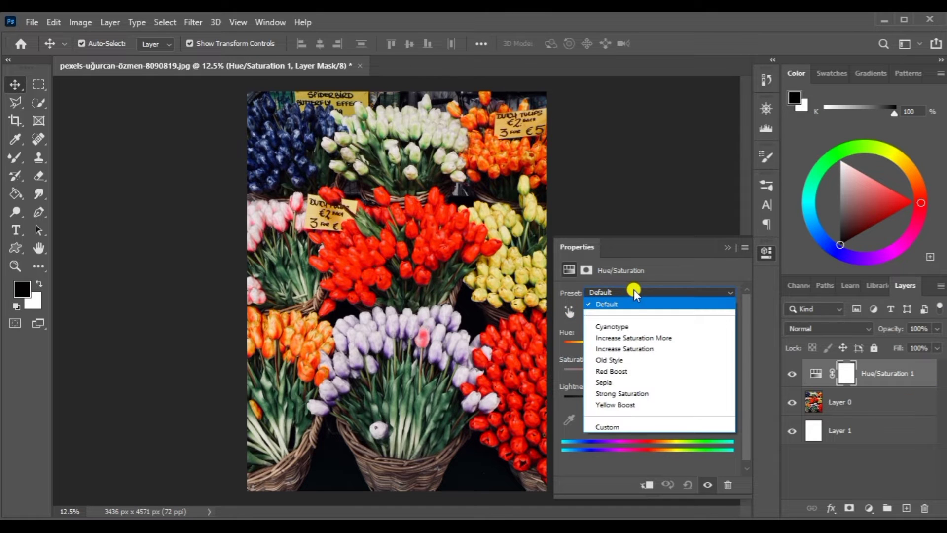
left_click(622, 328)
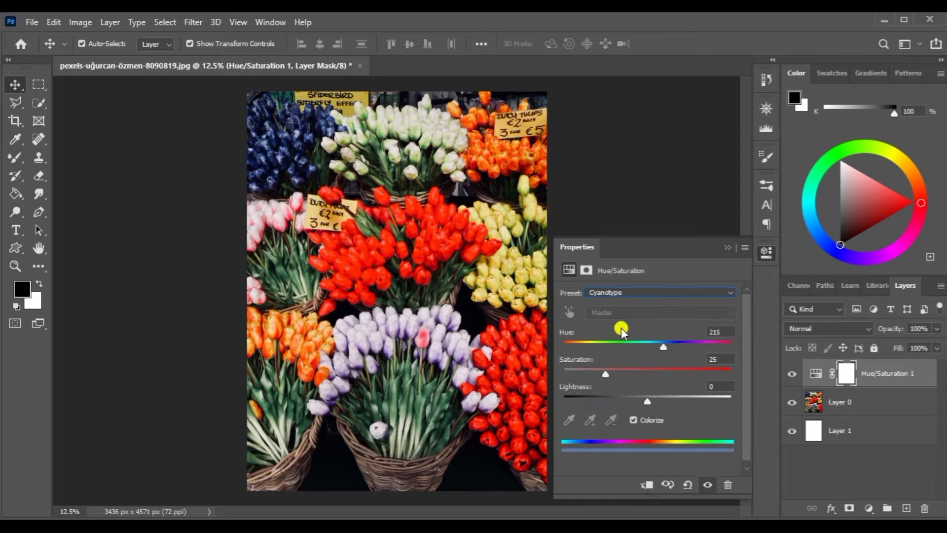
left_click(626, 293)
left_click(617, 335)
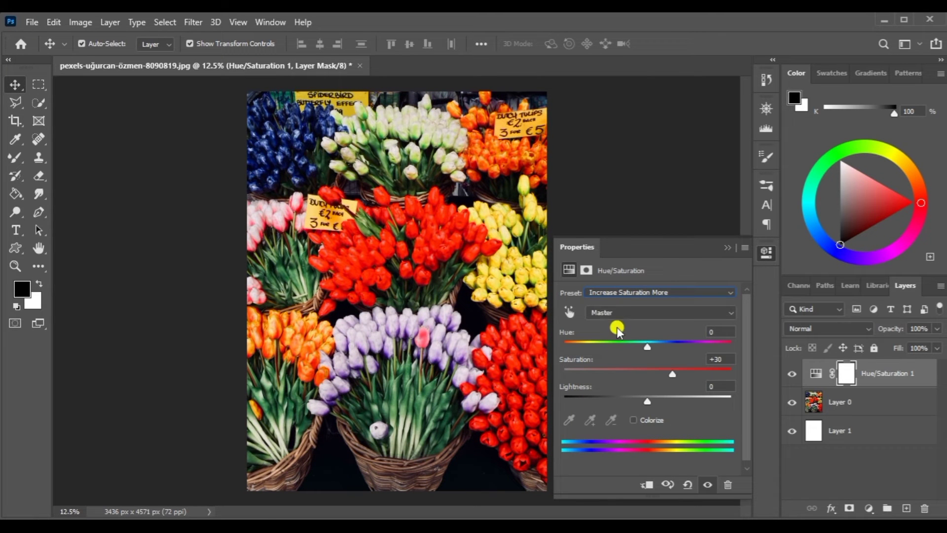
left_click(641, 293)
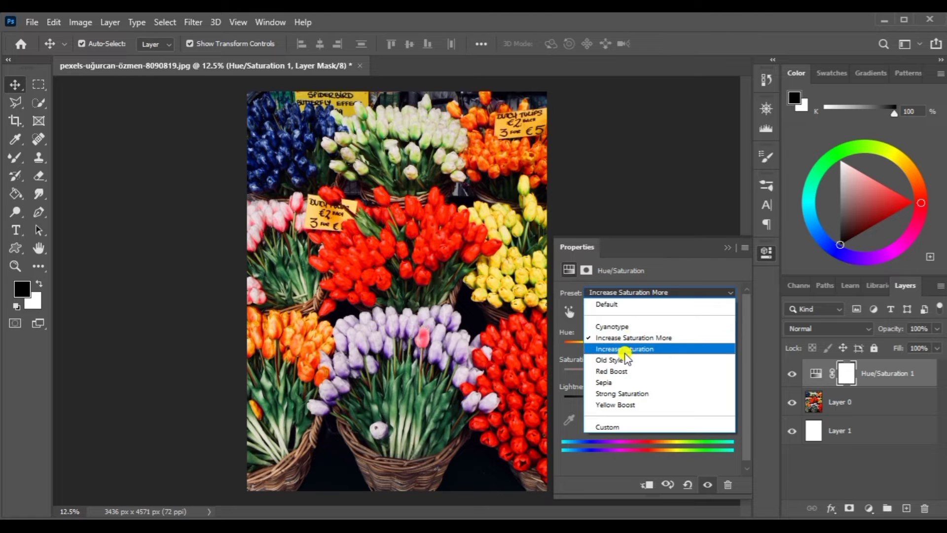
left_click(624, 350)
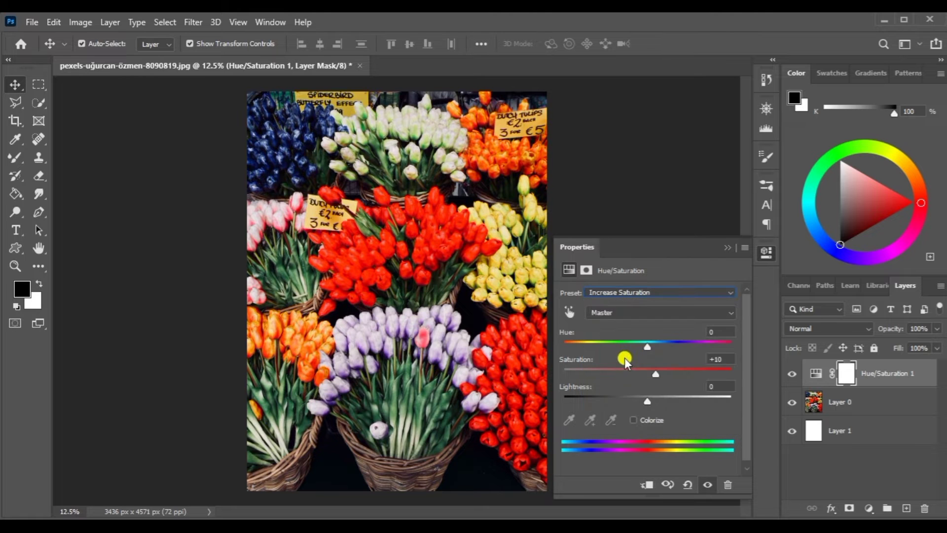
left_click(641, 293)
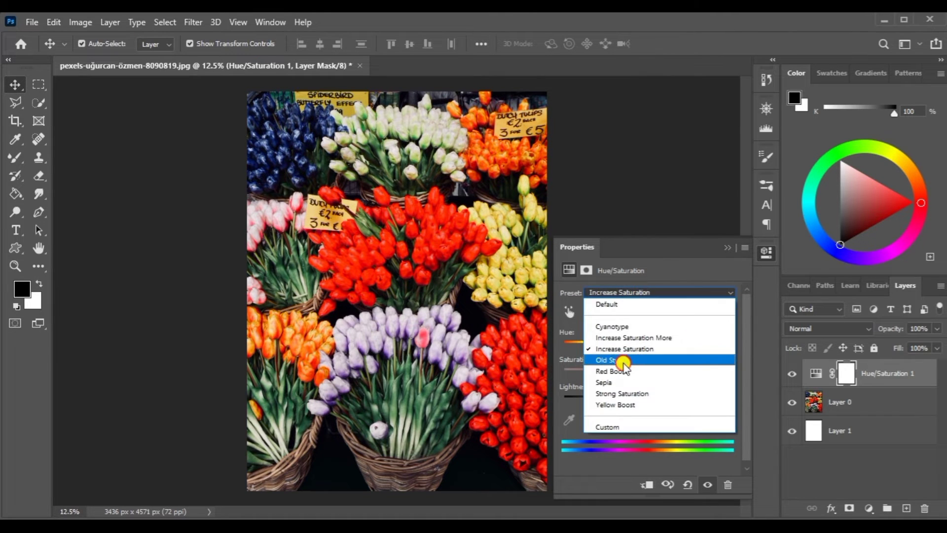
left_click(623, 362)
left_click(636, 294)
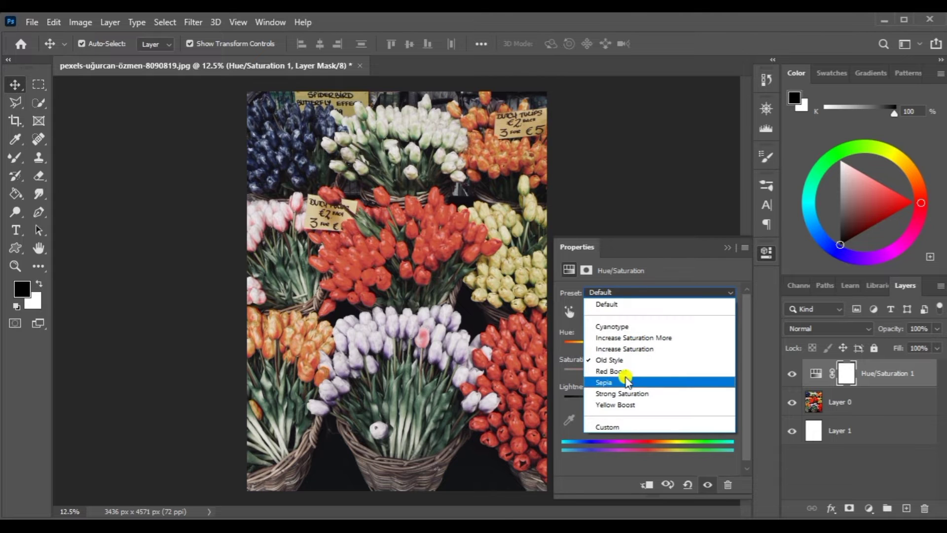
left_click(626, 366)
left_click(626, 293)
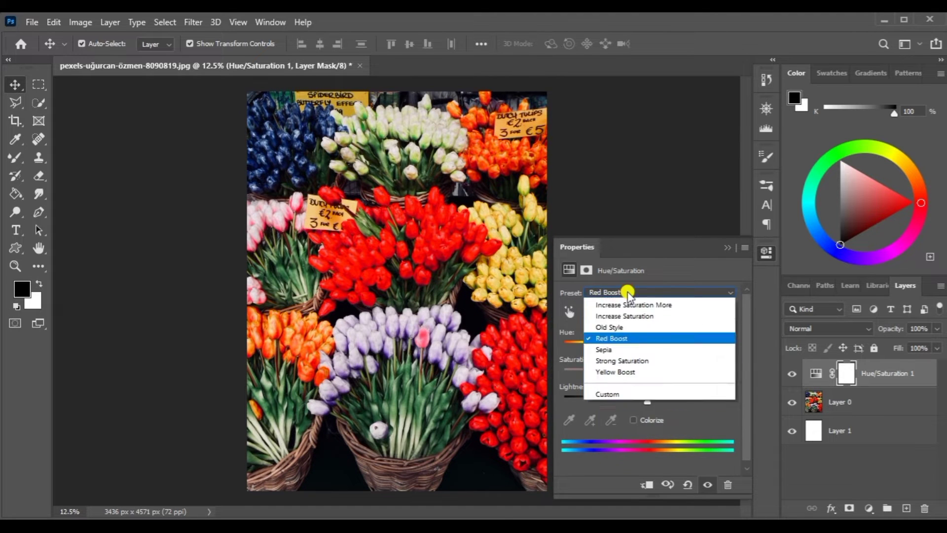
left_click(606, 310)
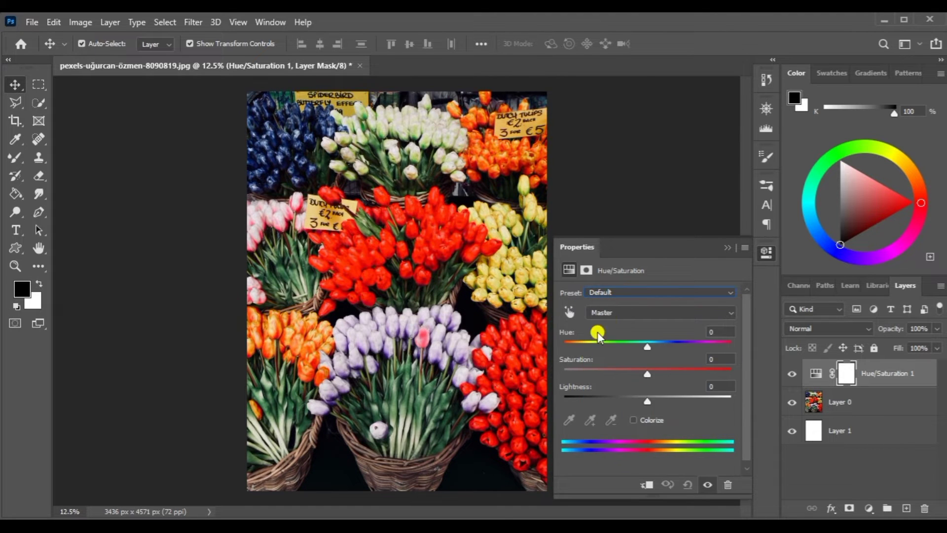
left_click(644, 313)
left_click(646, 313)
left_click(646, 313)
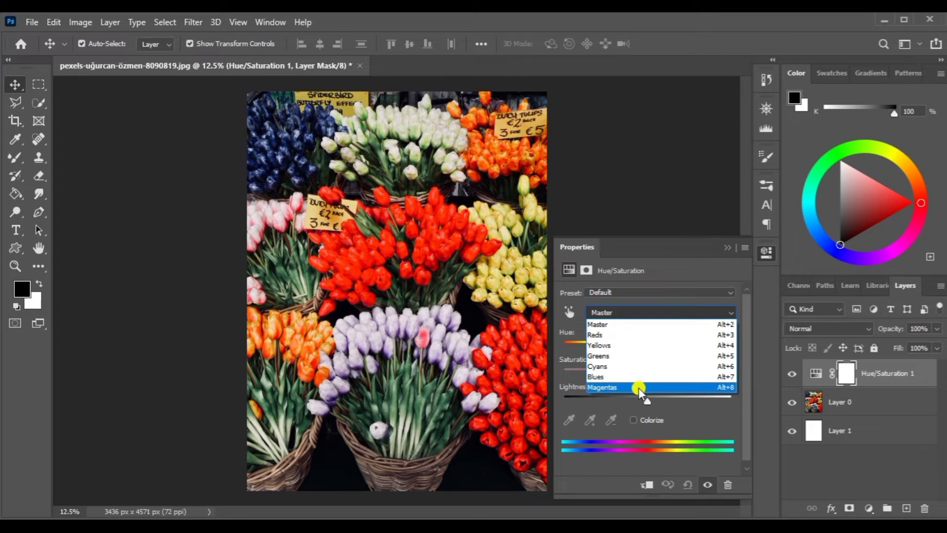
left_click(646, 324)
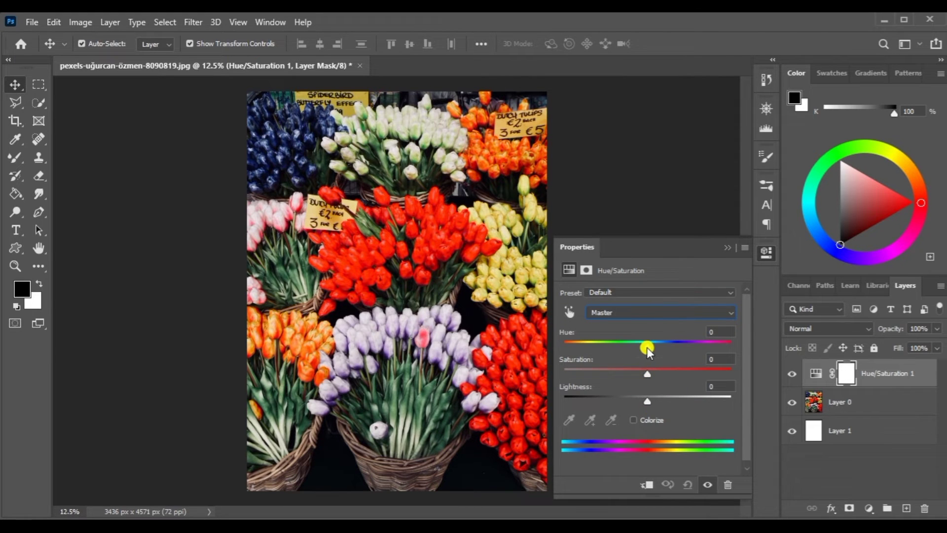
mouse_move(647, 347)
left_mouse_down()
mouse_move(614, 344)
mouse_move(707, 345)
mouse_move(647, 347)
mouse_move(643, 365)
left_mouse_up()
left_click(718, 331)
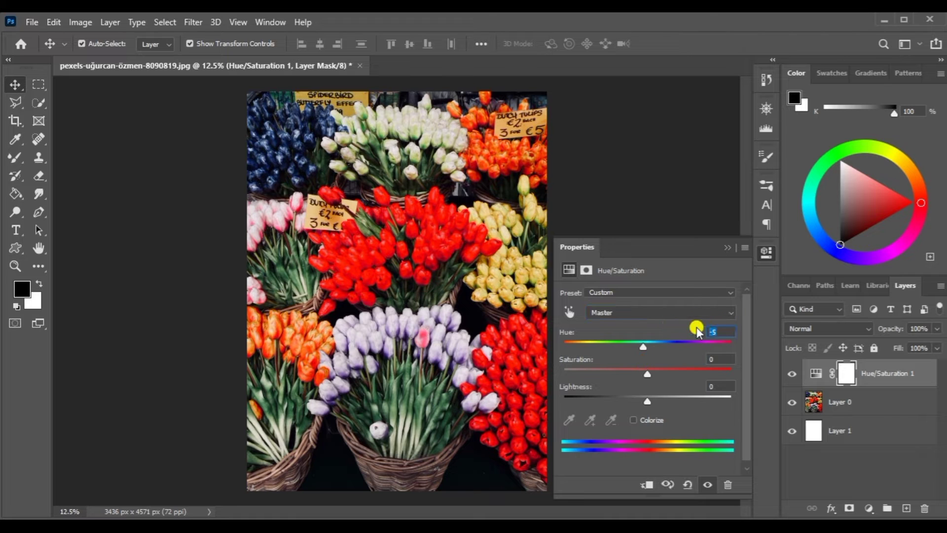
type("0")
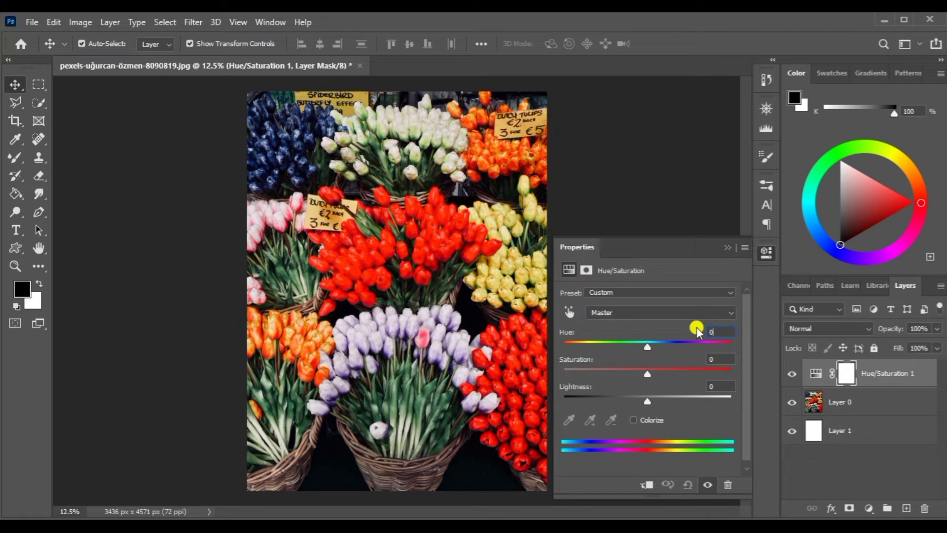
left_click(628, 313)
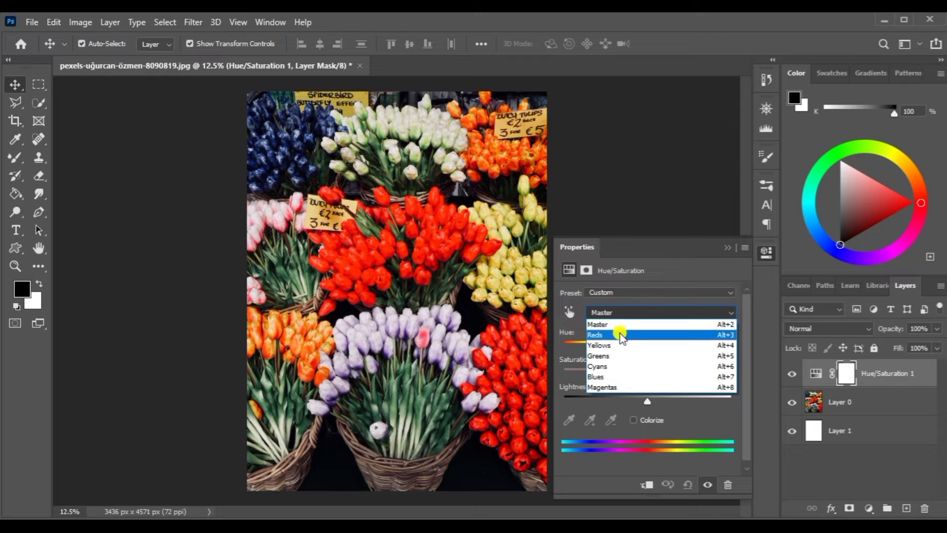
left_click(620, 336)
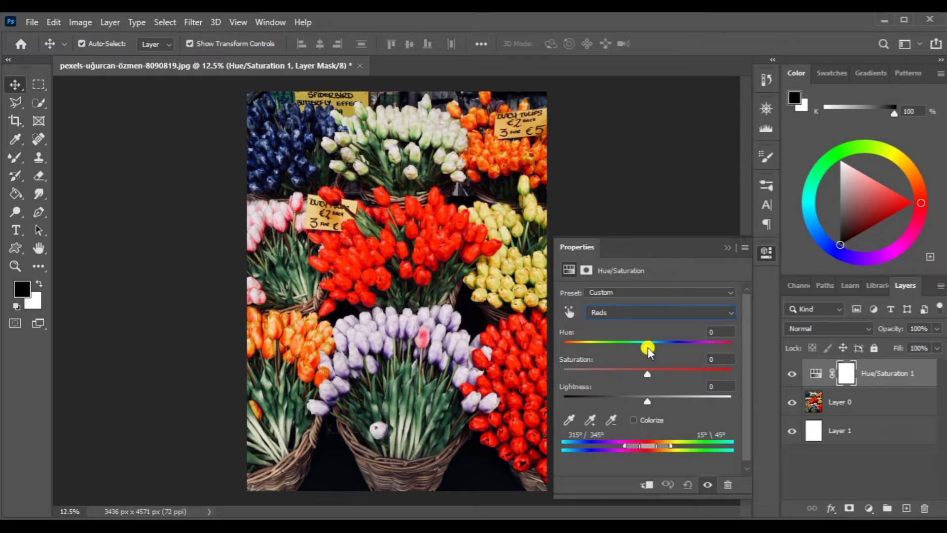
left_click_drag(647, 347, 679, 344)
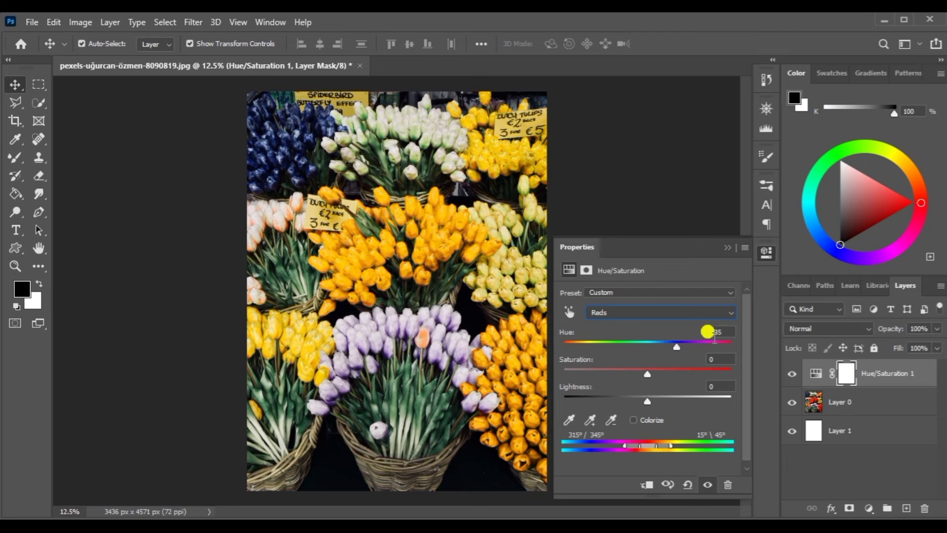
double_click(713, 332)
type("0")
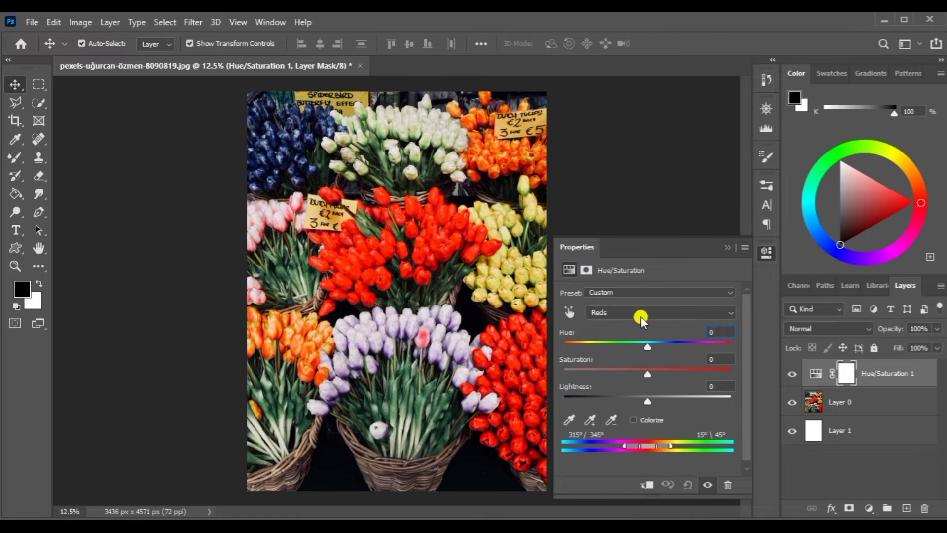
left_click(641, 316)
left_click(617, 345)
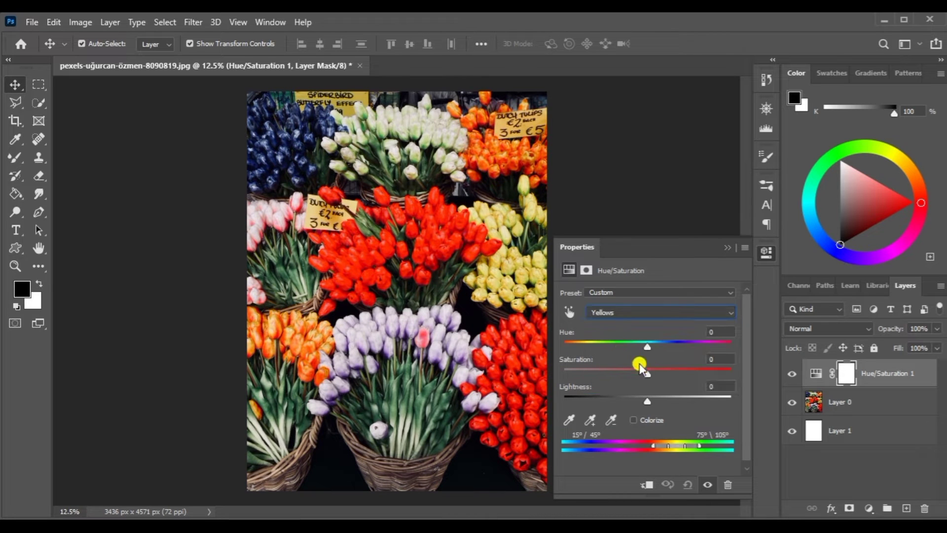
mouse_move(650, 347)
left_mouse_down()
mouse_move(679, 344)
mouse_move(588, 342)
mouse_move(688, 346)
mouse_move(575, 344)
mouse_move(647, 351)
left_mouse_up()
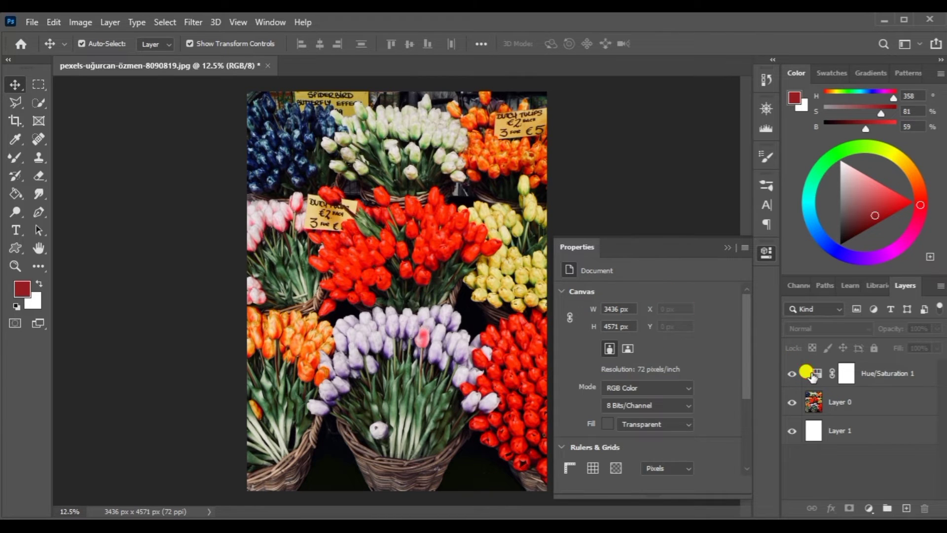
Shift the Hue/Saturation hue to +34, then try limiting the adjustment to the Cyans range.
left_click(813, 375)
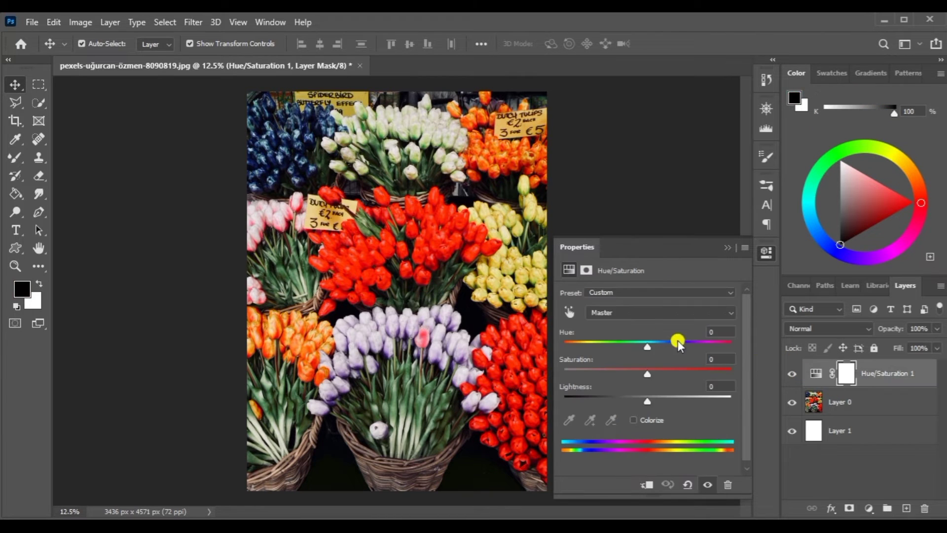
mouse_move(651, 344)
left_mouse_down()
mouse_move(695, 344)
mouse_move(659, 346)
left_mouse_up()
left_click(638, 318)
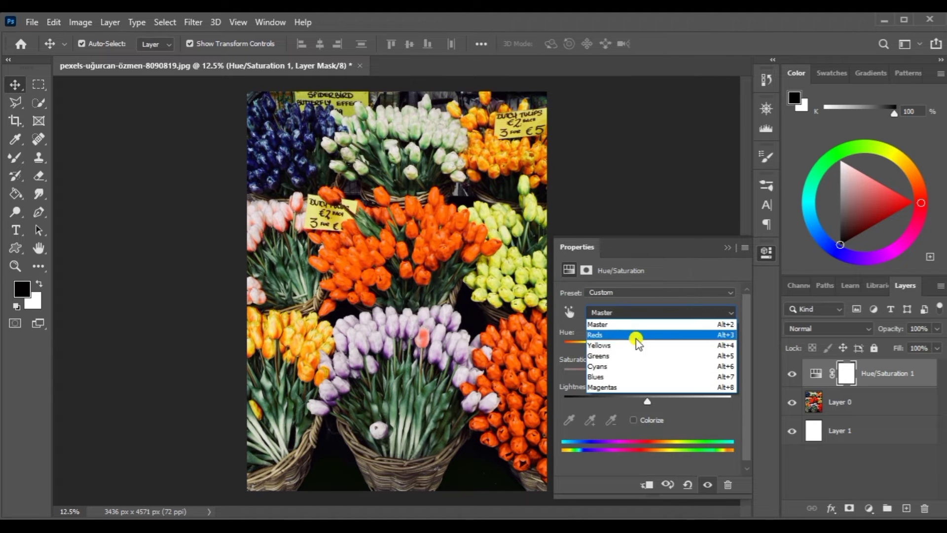
left_click(617, 366)
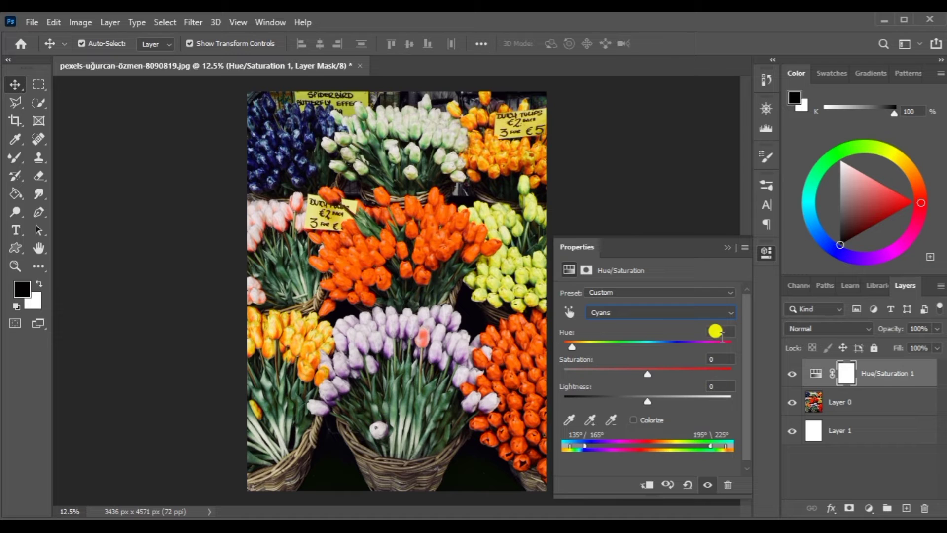
key("Tab")
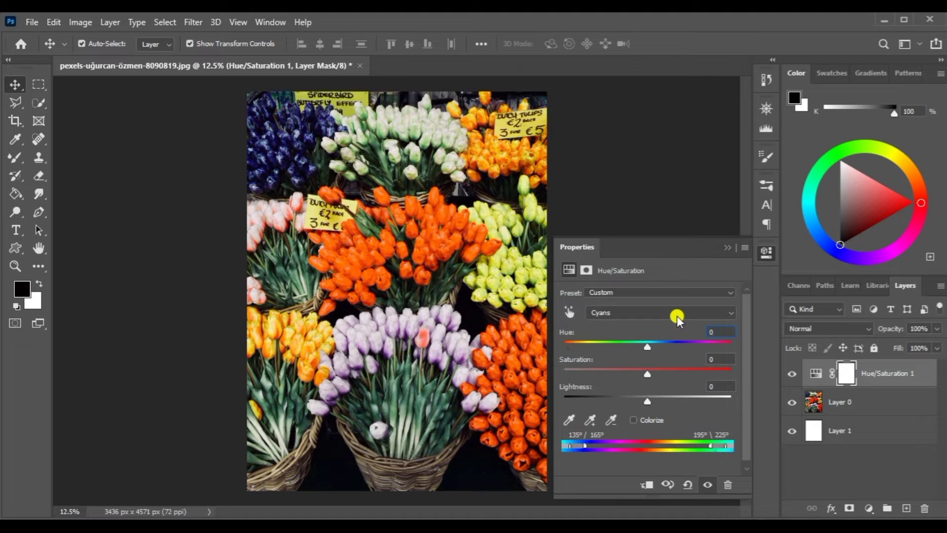
Return the range to Master and raise the overall saturation to +50.
left_click(639, 294)
left_click(638, 295)
left_click(624, 315)
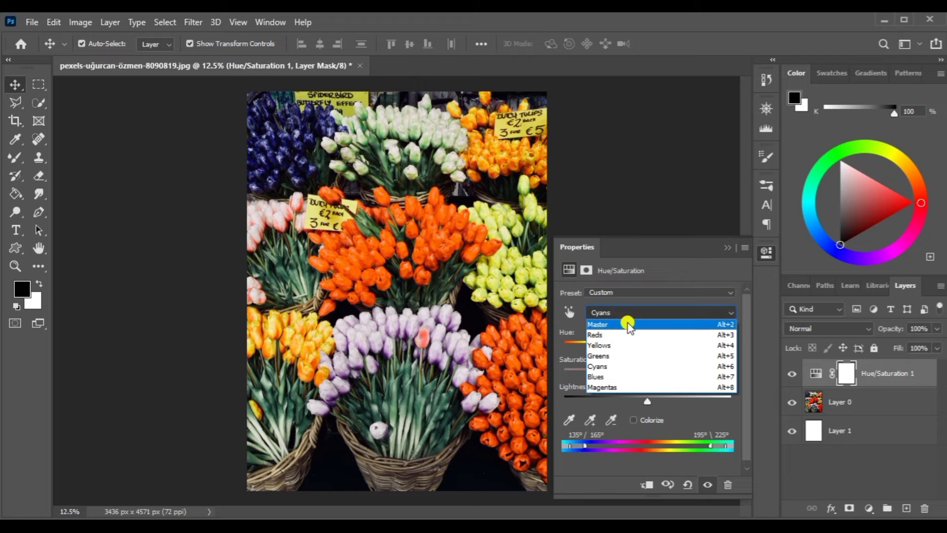
left_click(679, 325)
mouse_move(679, 374)
left_mouse_down()
mouse_move(724, 371)
mouse_move(596, 380)
mouse_move(677, 377)
mouse_move(587, 398)
mouse_move(679, 398)
mouse_move(653, 399)
mouse_move(689, 372)
left_mouse_up()
Adjust saturation and lightness, then reset Hue/Saturation to default values.
left_click(658, 374)
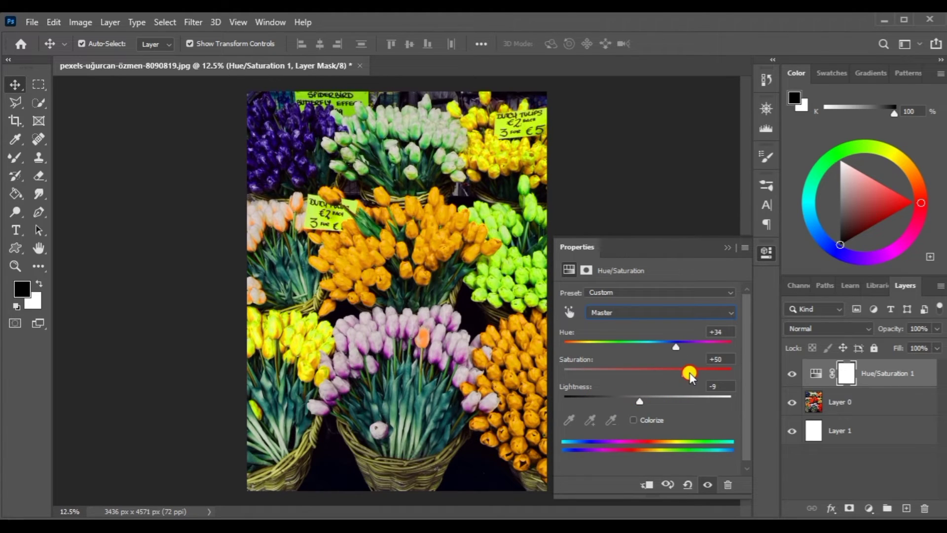
mouse_move(648, 401)
left_mouse_down()
mouse_move(668, 397)
mouse_move(655, 399)
left_mouse_up()
left_click(687, 485)
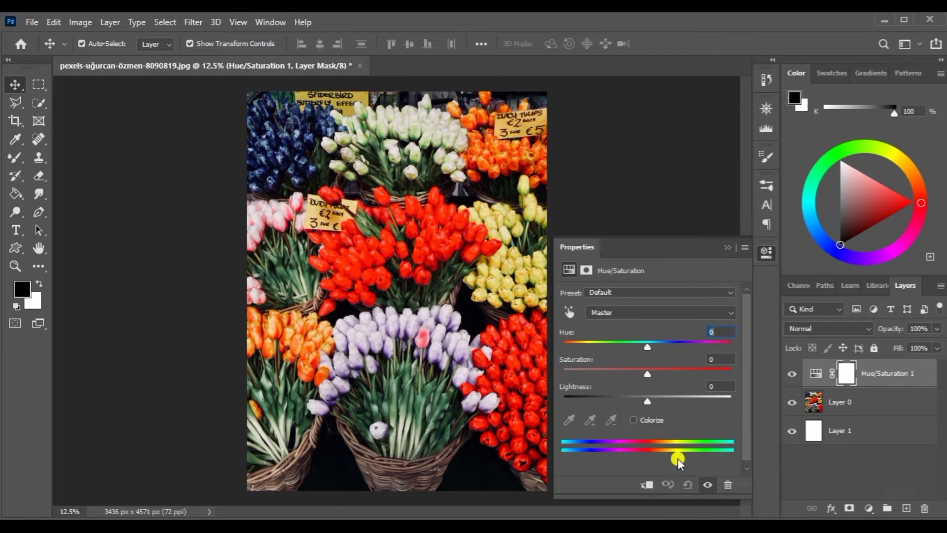
Recolour only the Reds with hue +47, saturation +80 and lightness +38.
left_click(619, 311)
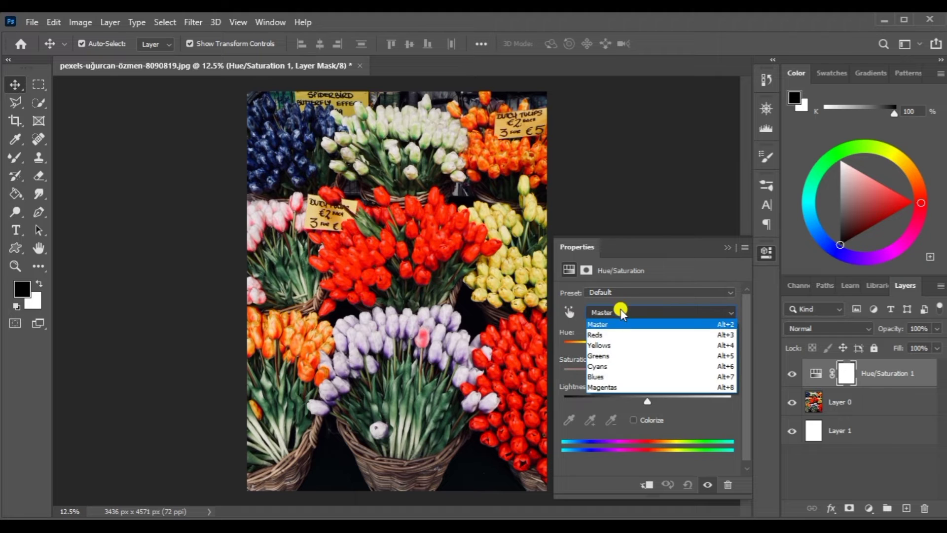
left_click(602, 335)
left_click_drag(644, 353, 686, 347)
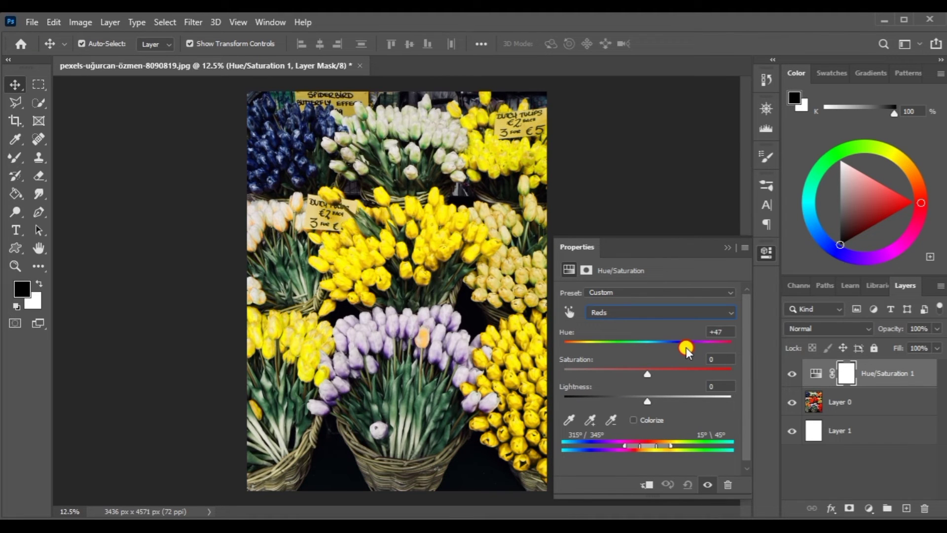
left_click_drag(670, 372, 715, 371)
mouse_move(647, 401)
left_mouse_down()
mouse_move(700, 395)
mouse_move(608, 395)
mouse_move(679, 391)
mouse_move(641, 398)
left_mouse_up()
Delete the Hue/Saturation 1 layer, close its Properties, and bring up the adjustment layer list.
left_click(816, 376)
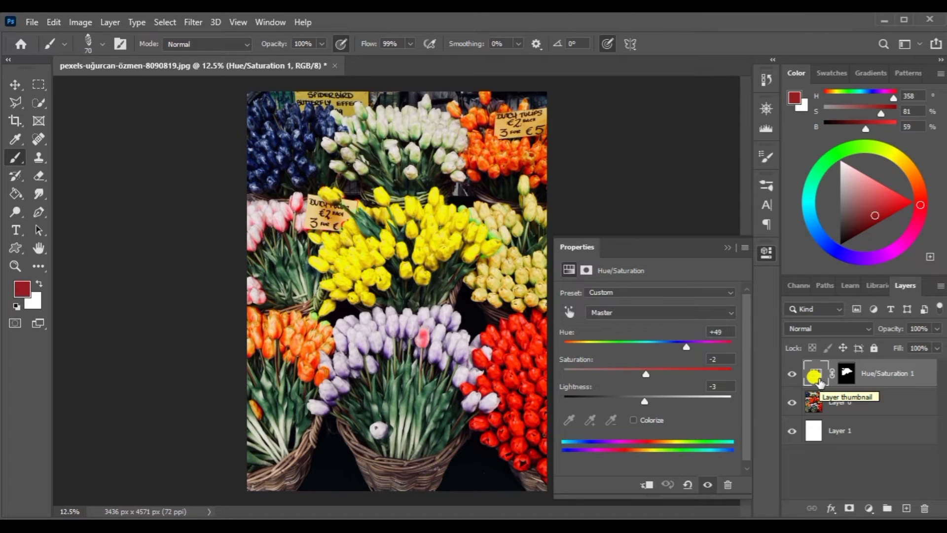
key("Delete")
left_click(727, 247)
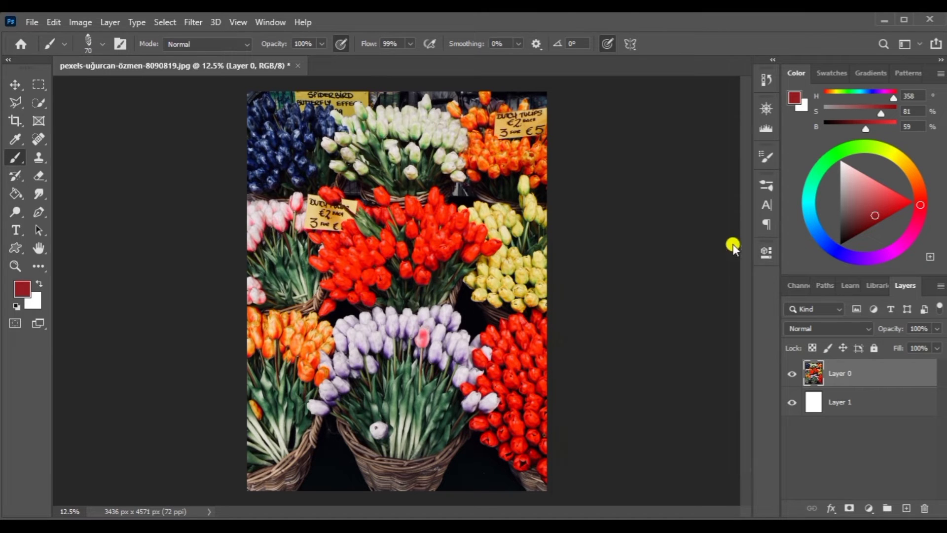
left_click(869, 508)
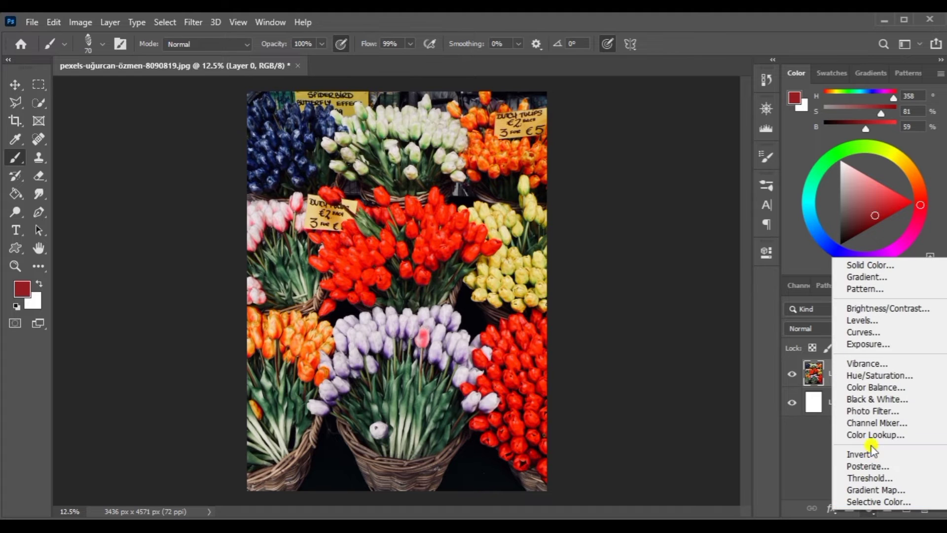
Add a Color Balance layer, shift the shadows toward red, then reset it to neutral.
left_click(873, 386)
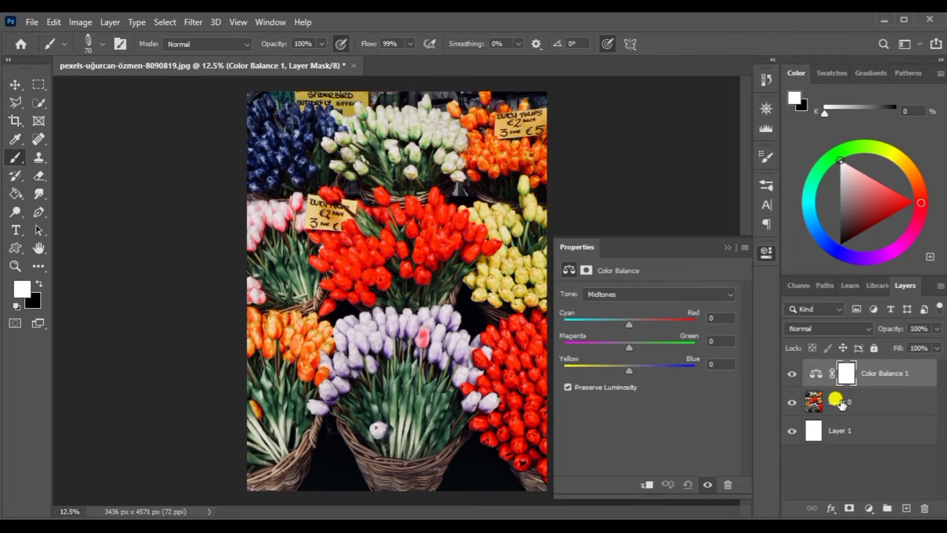
left_click(815, 373)
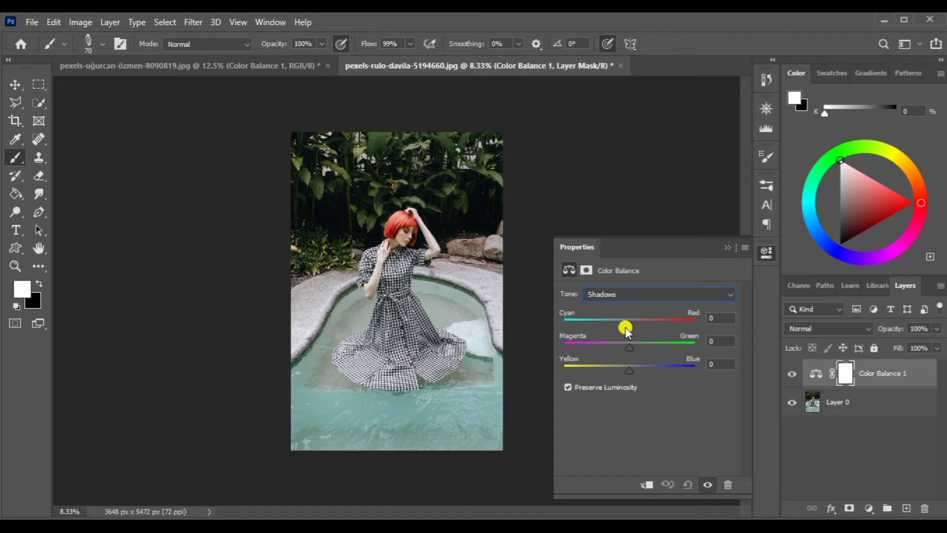
left_click_drag(627, 327, 599, 345)
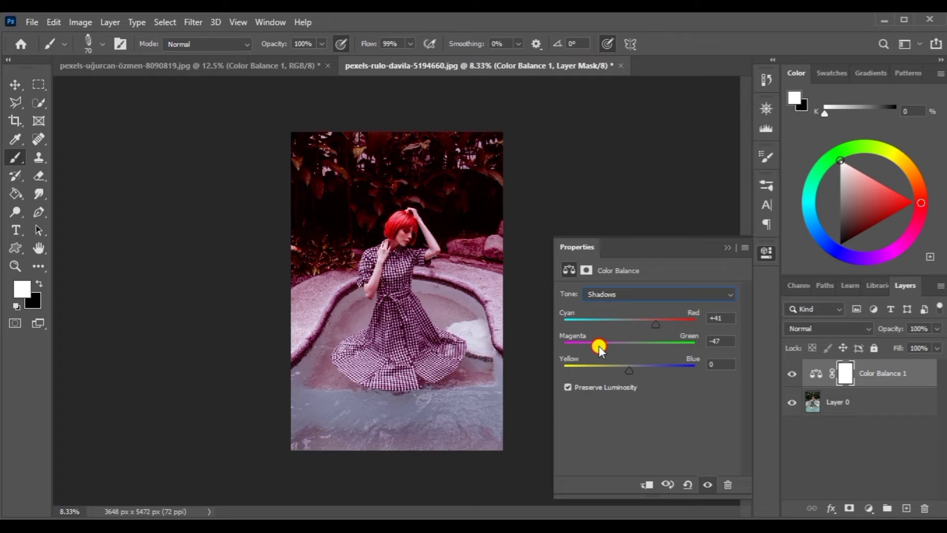
mouse_move(629, 368)
left_mouse_down()
mouse_move(612, 366)
mouse_move(647, 367)
mouse_move(631, 369)
left_mouse_up()
left_click(686, 484)
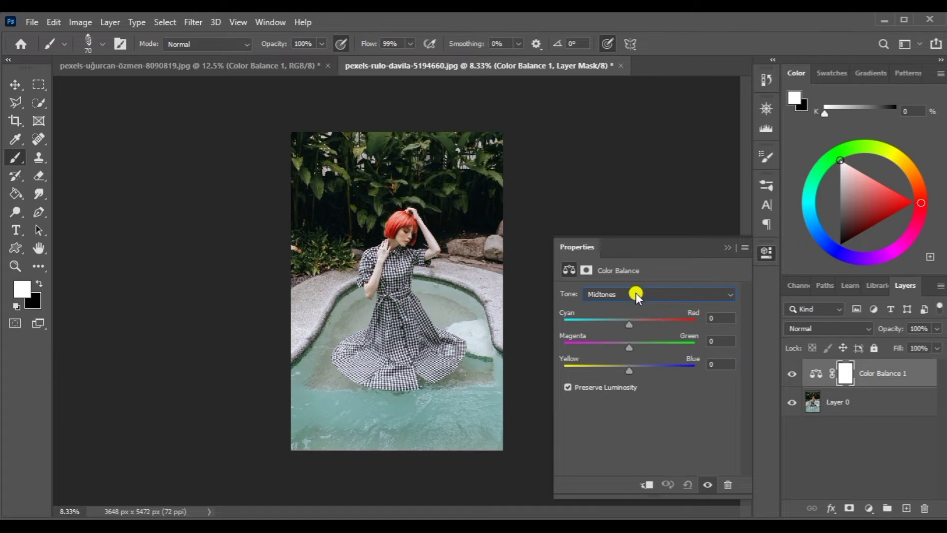
Warm the Color Balance midtones toward red, then reset the values to neutral.
left_click(634, 294)
left_click(620, 317)
left_click_drag(626, 323, 592, 369)
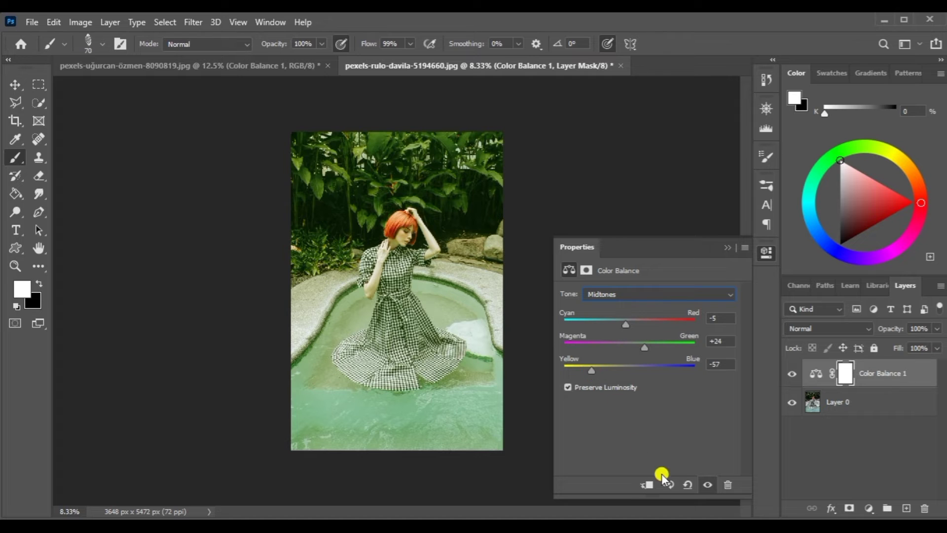
left_click(687, 484)
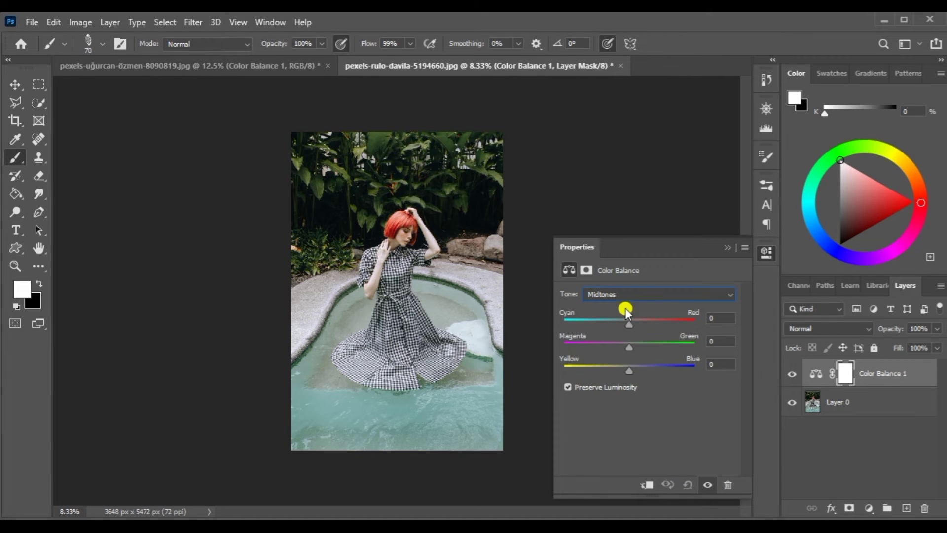
Set the Highlights tone to Cyan-Red +63, Magenta-Green +23 and Yellow-Blue +73.
left_click(626, 295)
left_click(613, 328)
left_click_drag(628, 324, 668, 324)
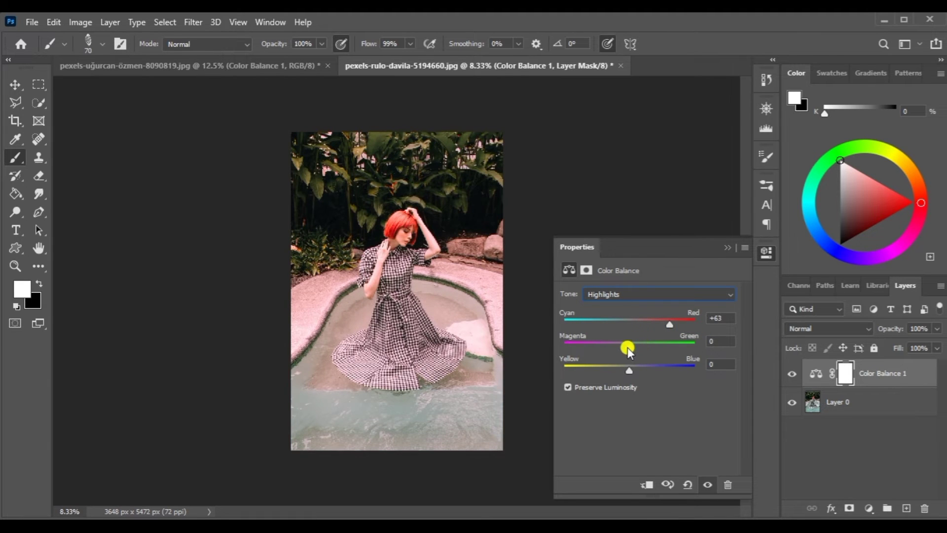
mouse_move(627, 347)
left_mouse_down()
mouse_move(661, 346)
mouse_move(589, 350)
mouse_move(649, 349)
mouse_move(653, 364)
mouse_move(588, 368)
mouse_move(676, 366)
mouse_move(672, 343)
mouse_move(644, 347)
left_mouse_up()
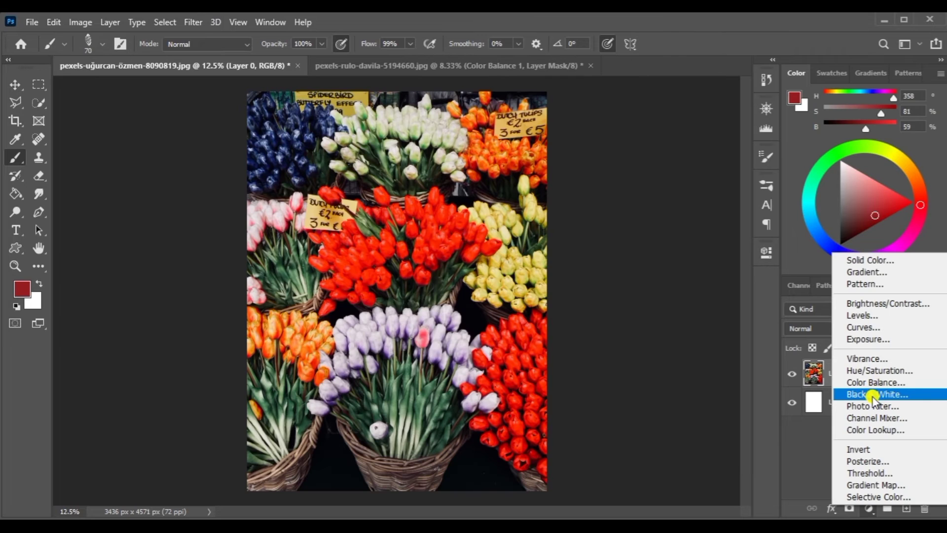
Add a Black & White layer and try the Blue Filter, Darker and Green Filter presets.
left_click(871, 394)
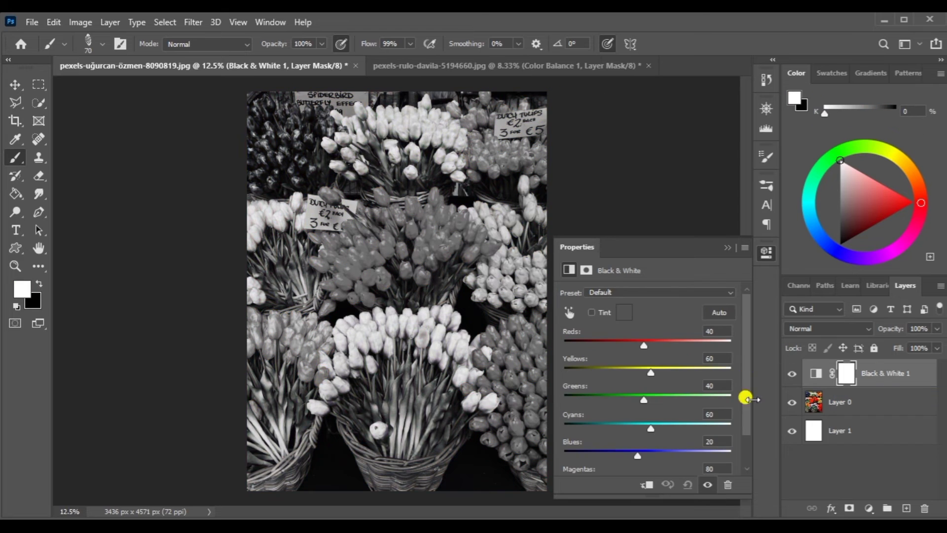
left_click(635, 293)
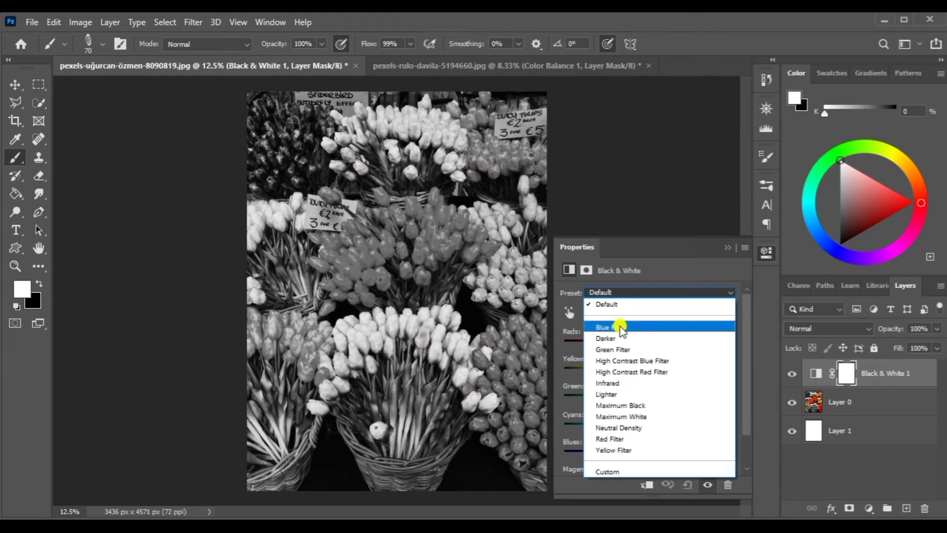
left_click(620, 327)
left_click(627, 292)
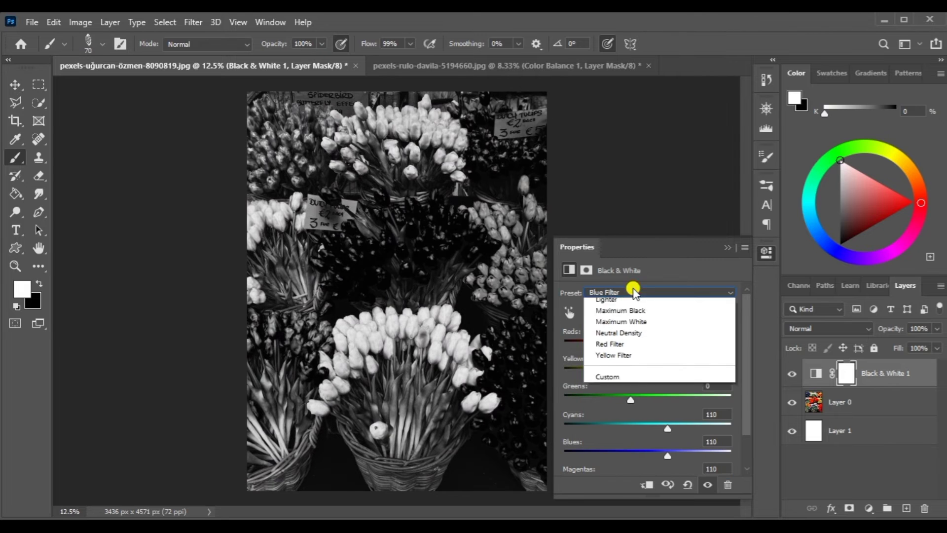
left_click(613, 338)
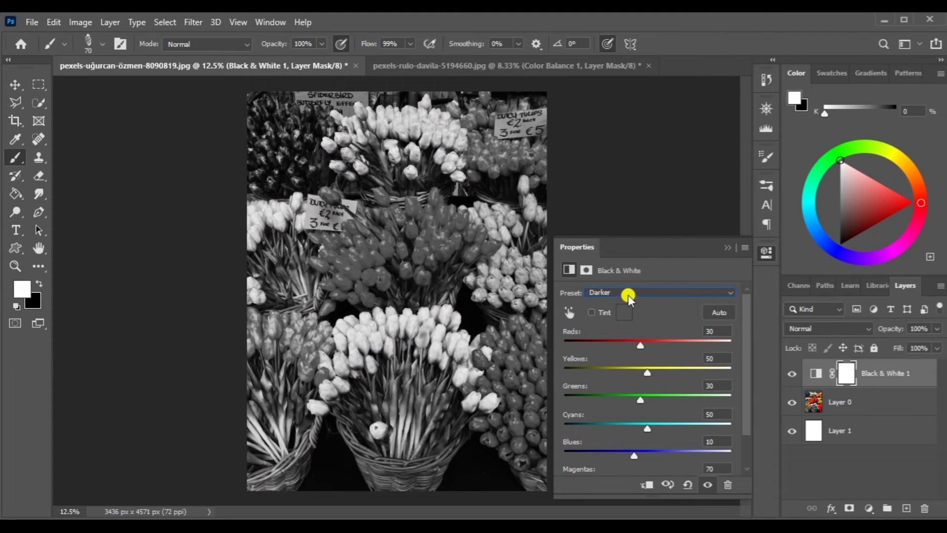
left_click(628, 293)
left_click(616, 350)
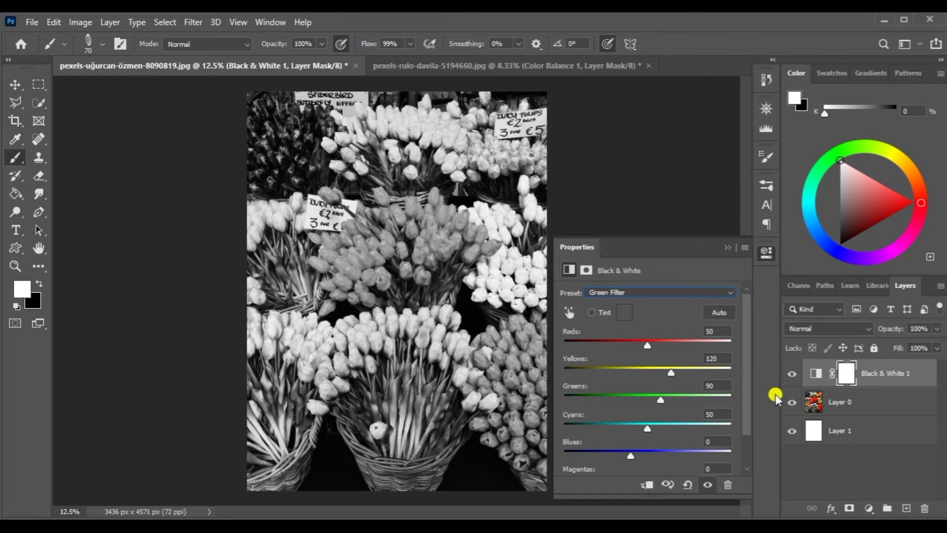
Toggle the Black & White layer to compare, then reset it to the Default preset.
left_click(791, 374)
left_click(791, 374)
left_click(688, 484)
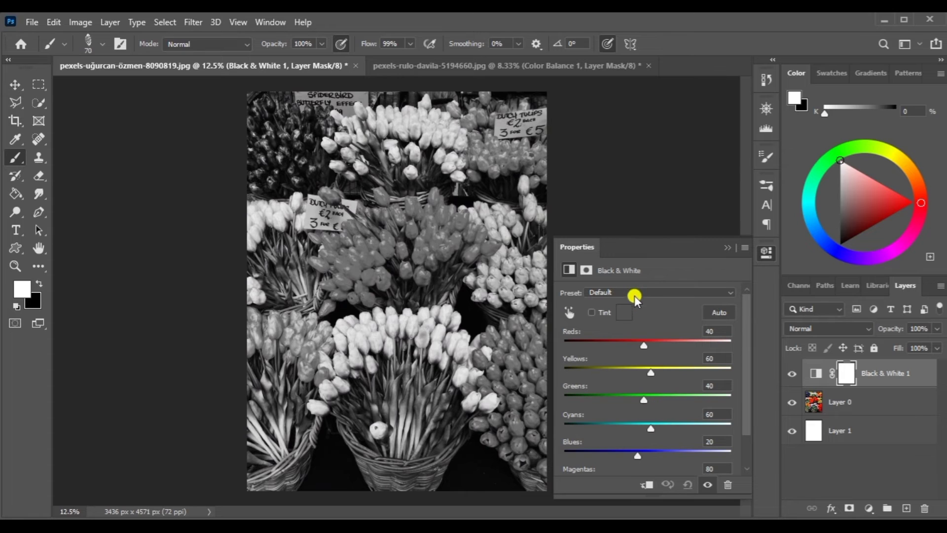
Keep the Default preset, try Auto, and darken the Reds while toggling the layer to compare.
left_click(634, 294)
left_click(613, 306)
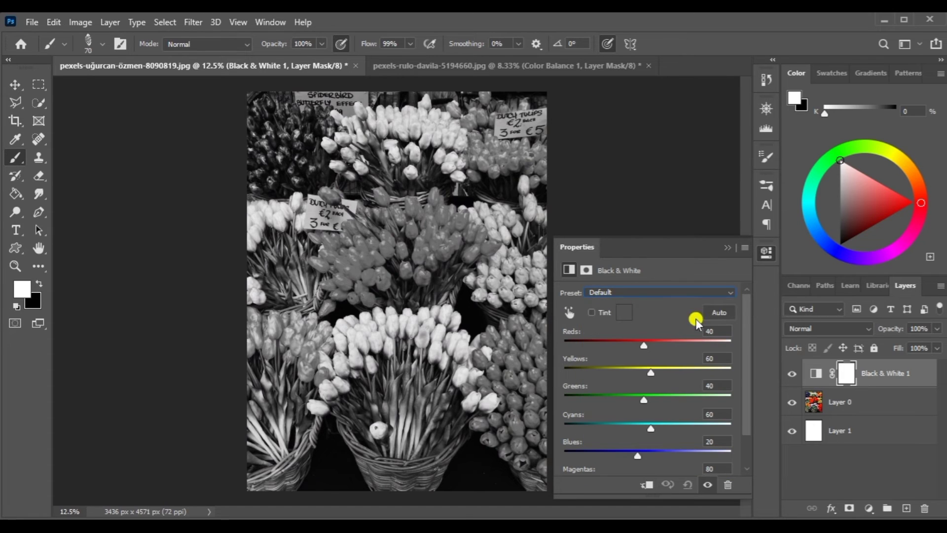
left_click(720, 313)
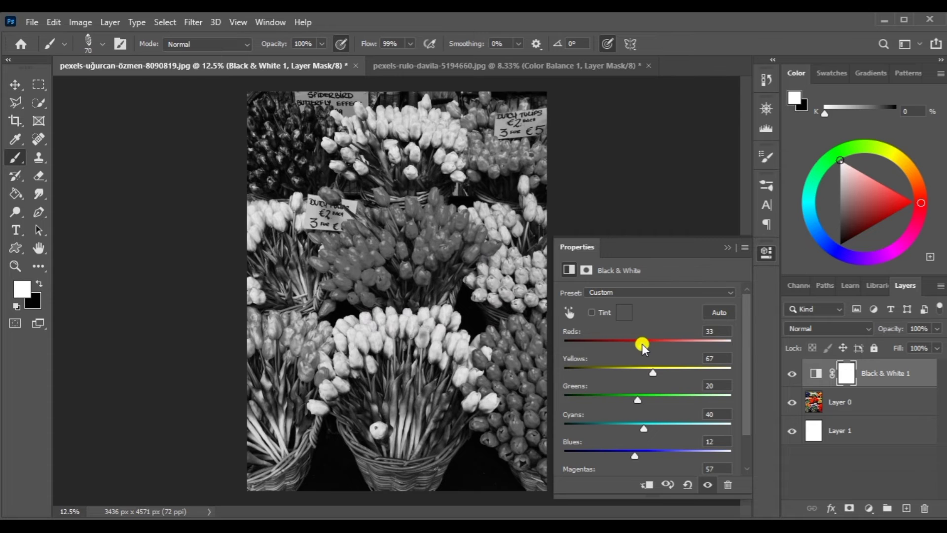
left_click_drag(641, 344, 622, 343)
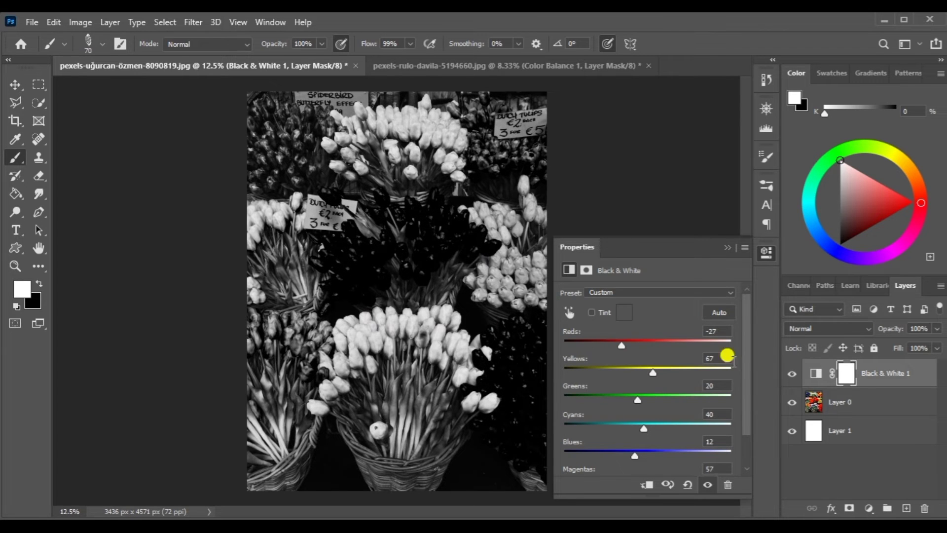
left_click(792, 373)
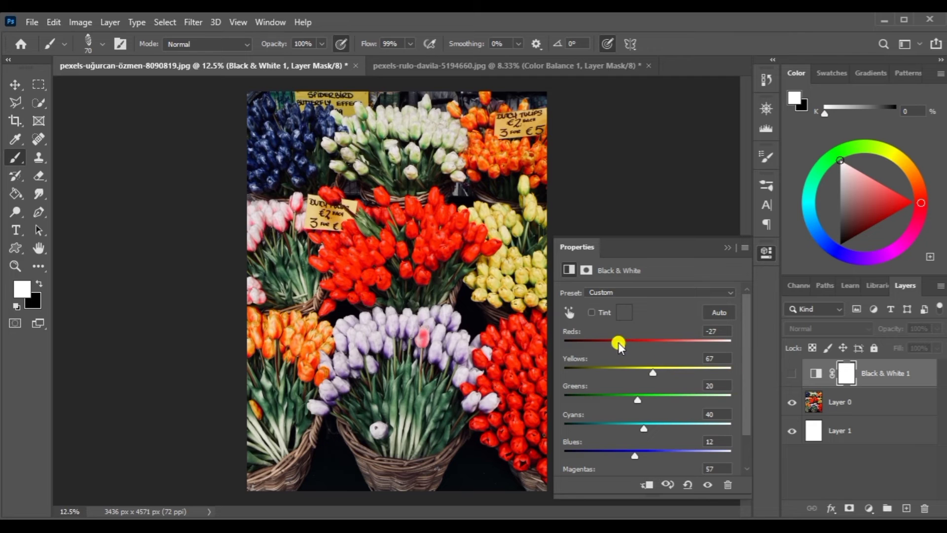
mouse_move(618, 342)
left_mouse_down()
mouse_move(596, 345)
mouse_move(621, 346)
left_mouse_up()
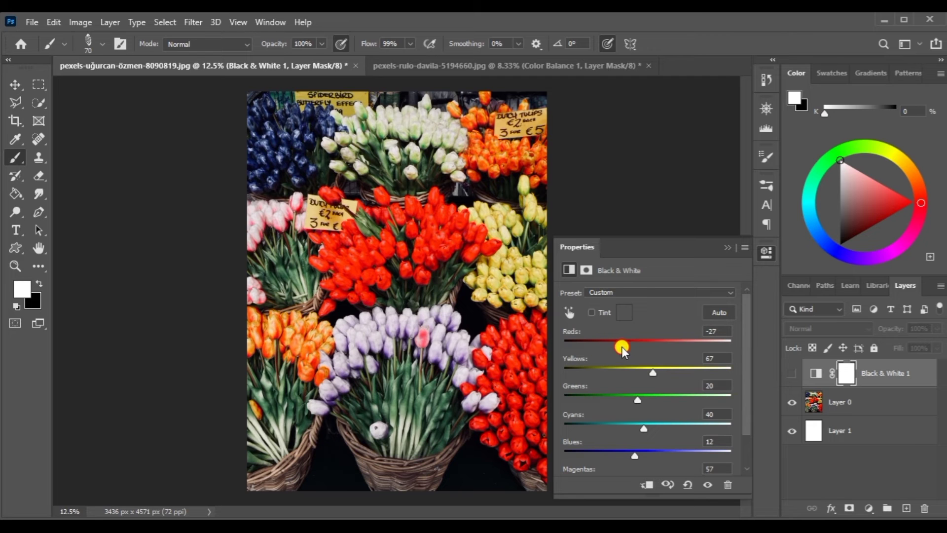
left_click(792, 373)
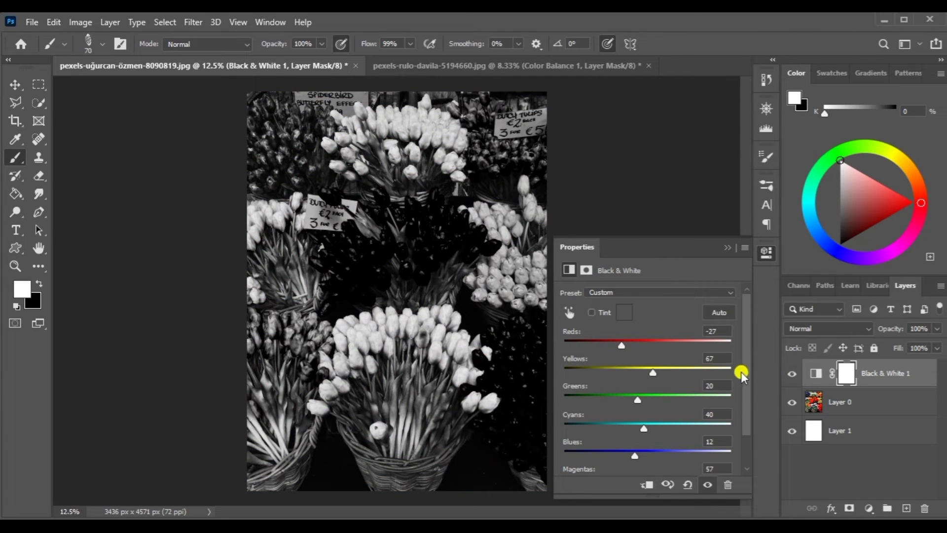
left_click(792, 373)
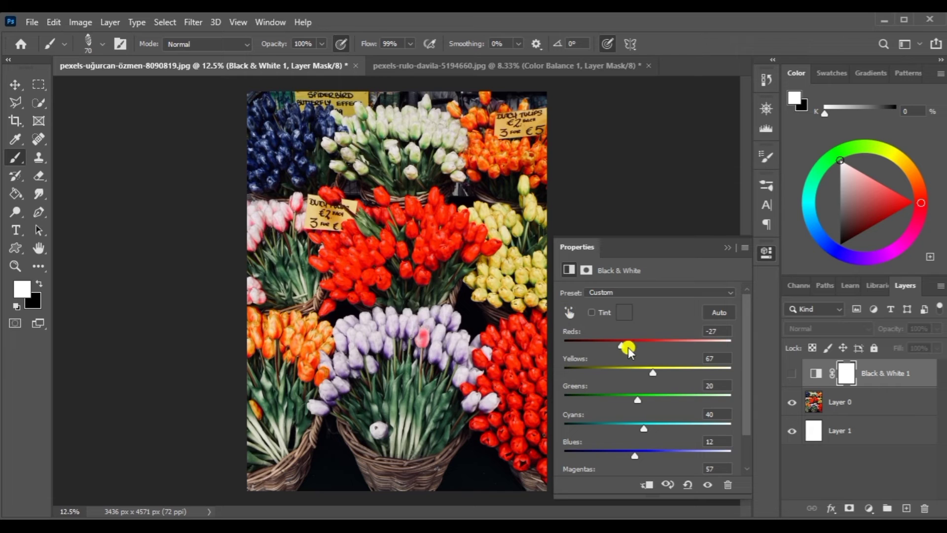
left_click(791, 374)
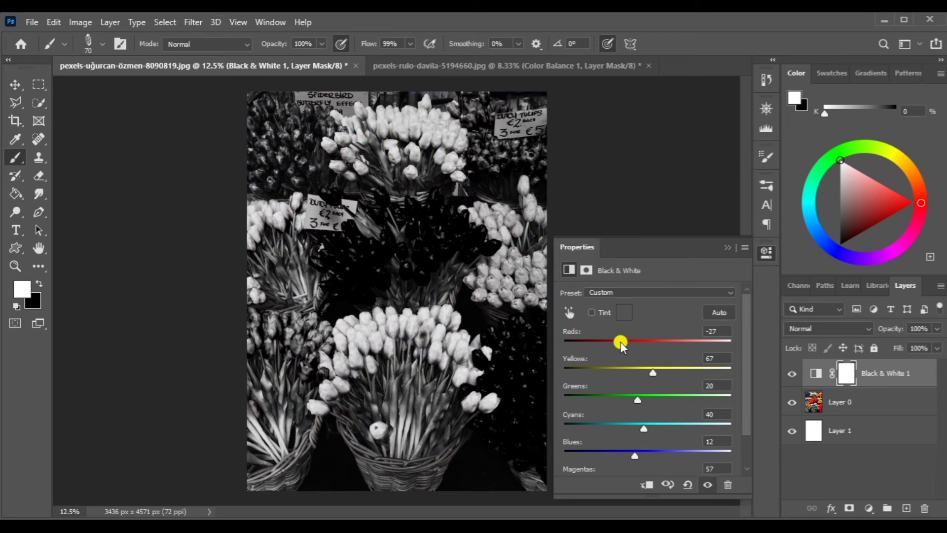
Reset and apply the Auto mix: Reds 33, Yellows 67, Greens 20, Cyans 40, Blues 12, Magentas 57.
left_click_drag(623, 342, 652, 354)
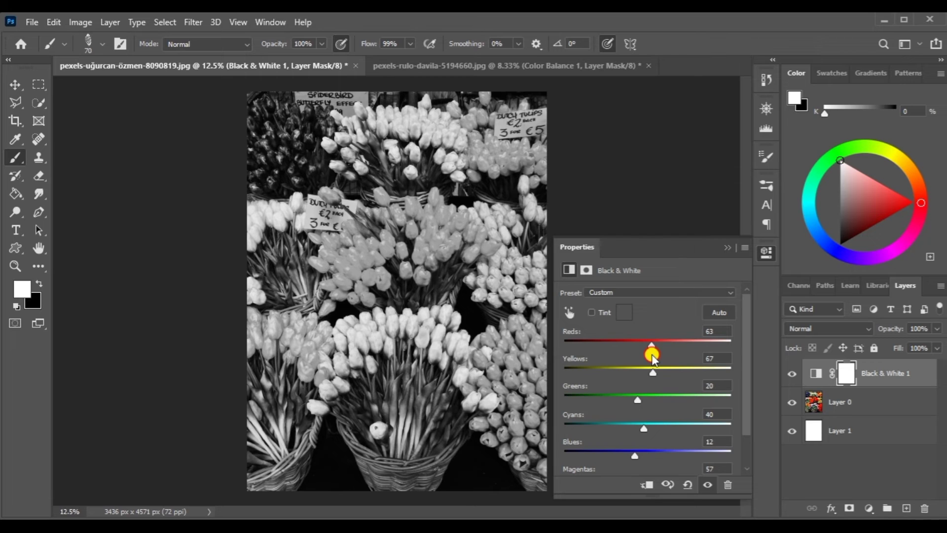
scroll(647, 444, "down", 1)
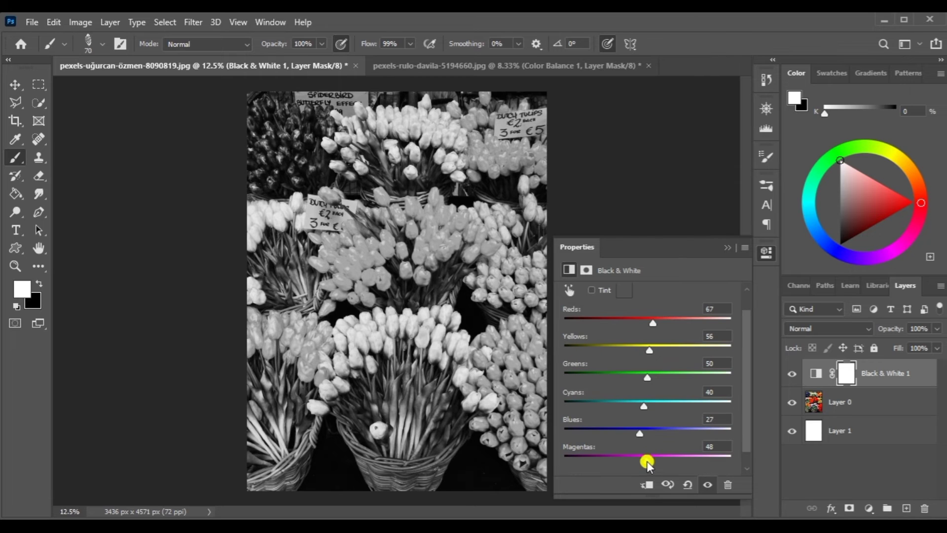
left_click(688, 484)
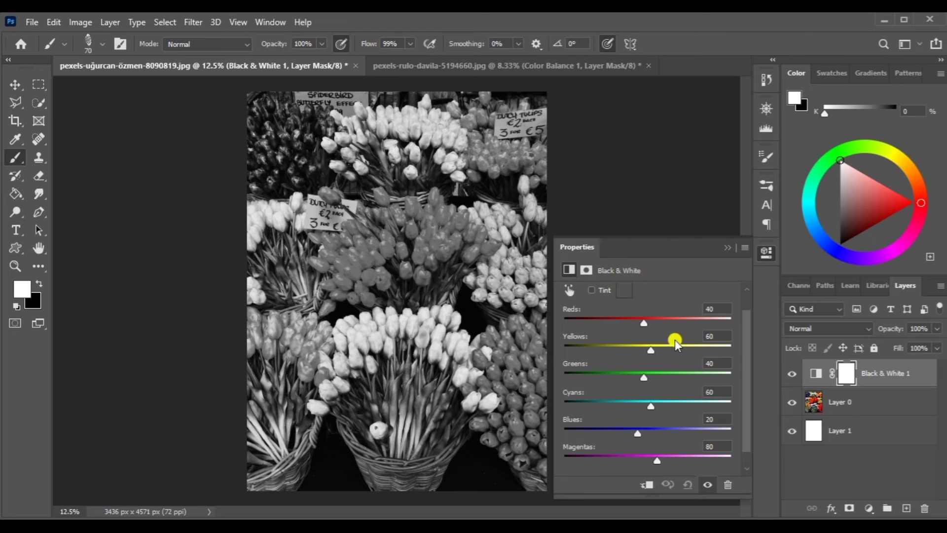
scroll(670, 360, "up", 1)
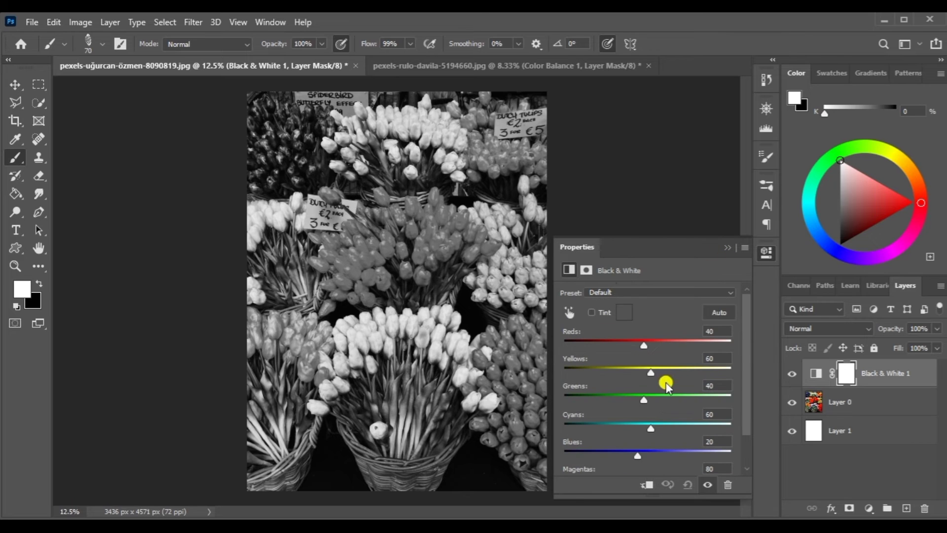
left_click(713, 313)
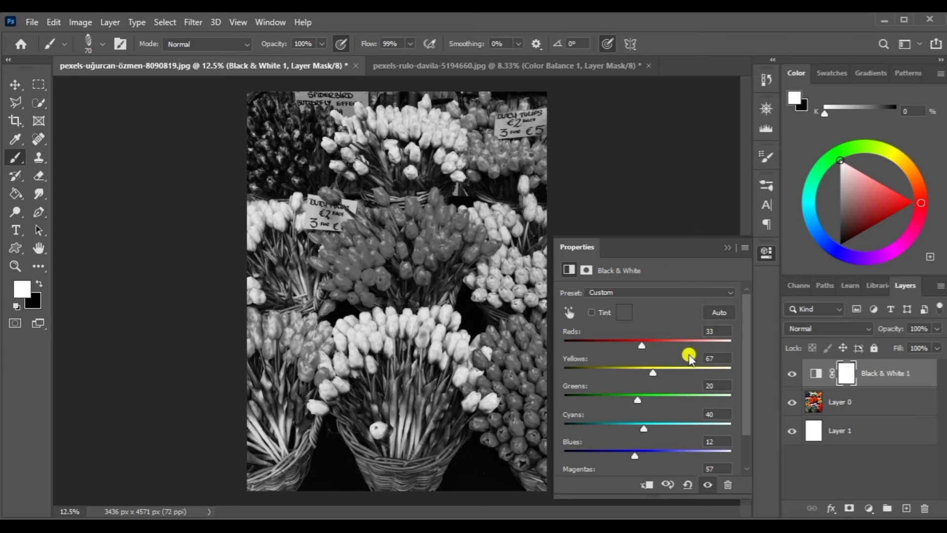
left_click(727, 246)
left_click(817, 375)
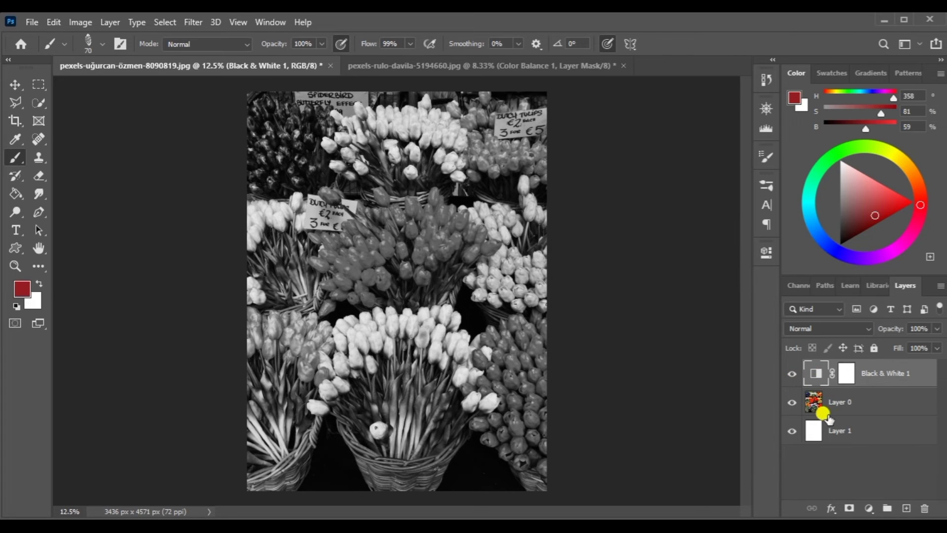
Delete the Black & White 1 layer and add a Photo Filter adjustment layer.
key("Delete")
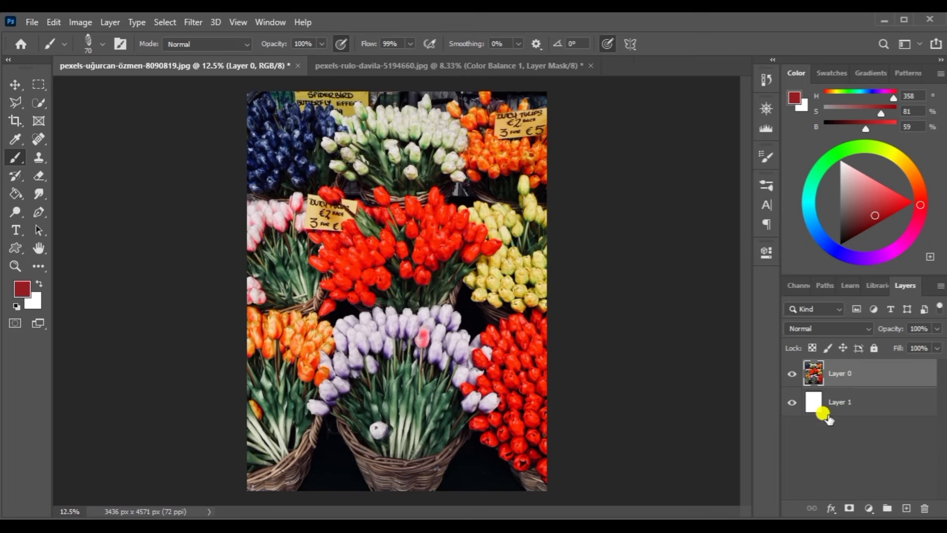
left_click(869, 508)
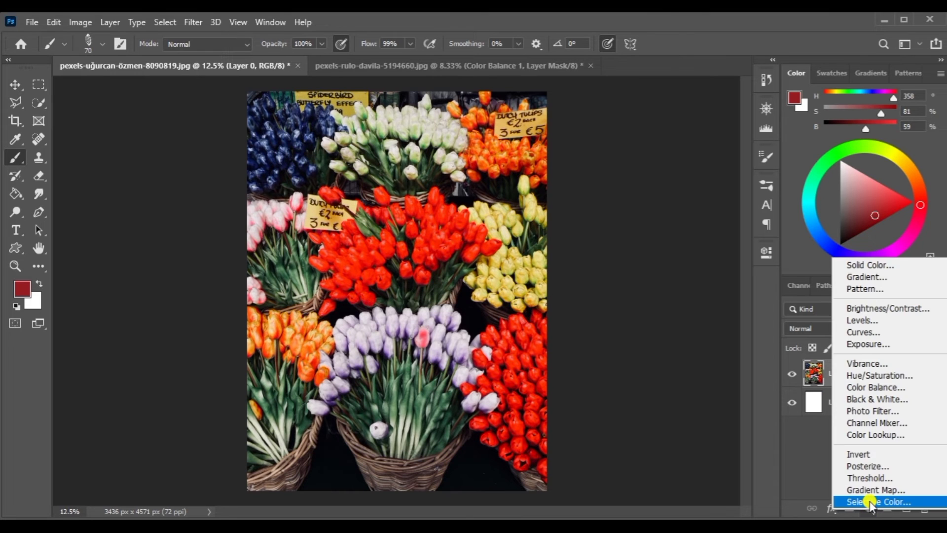
left_click(875, 411)
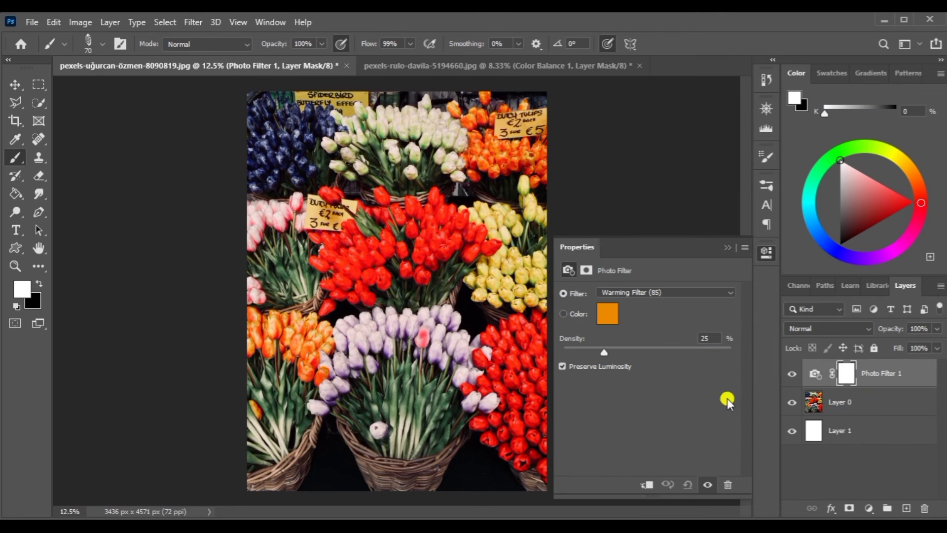
Try the Warming Filter (LBA), Cooling Filter (LBB), Red and Blue photo filters.
left_click(660, 291)
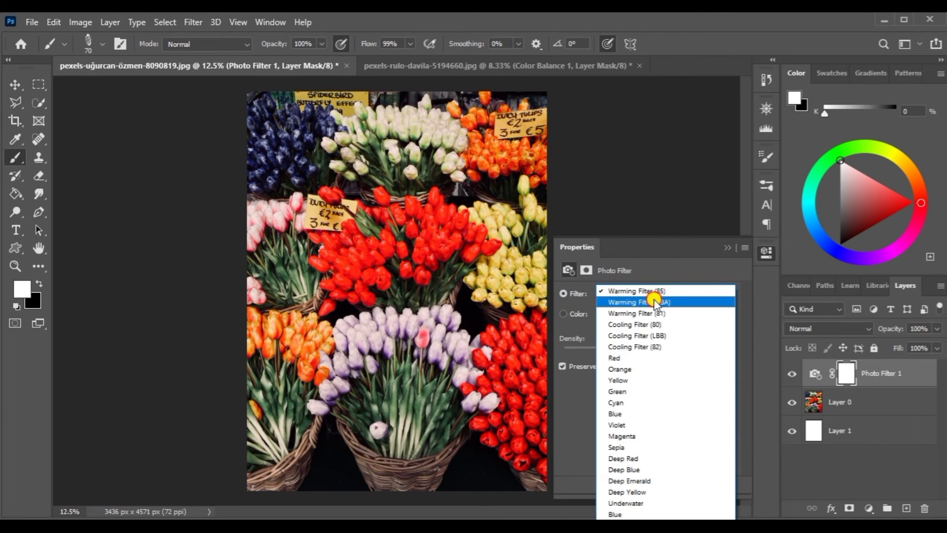
left_click(656, 300)
left_click(649, 295)
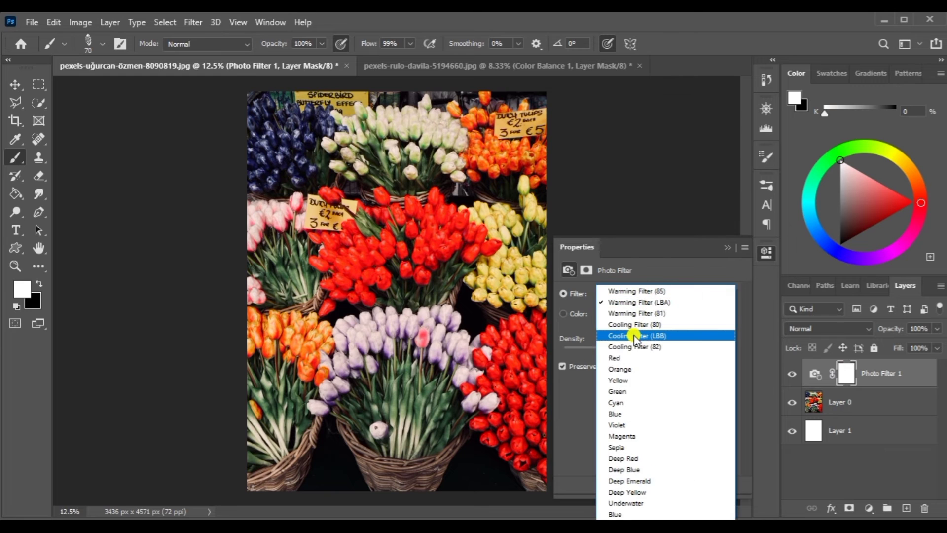
left_click(636, 335)
left_click(643, 295)
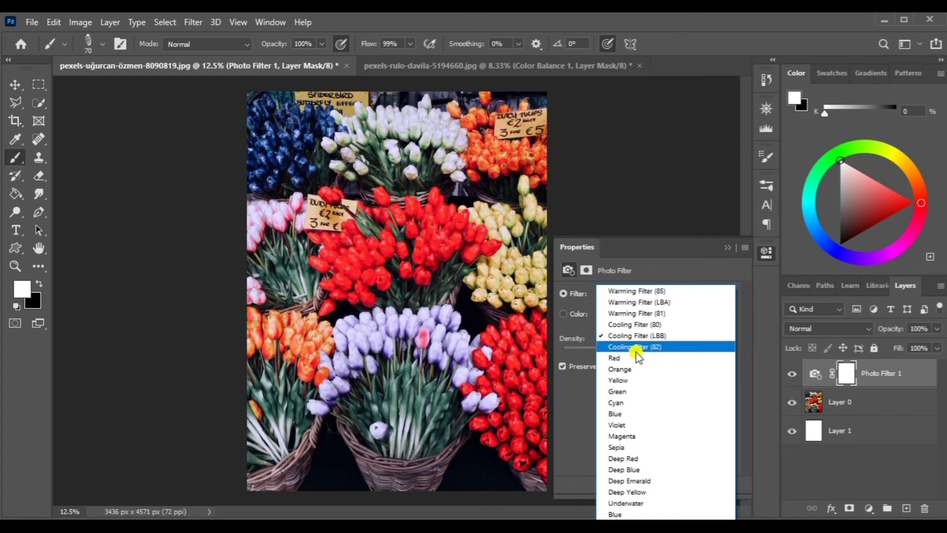
left_click(625, 358)
left_click(630, 292)
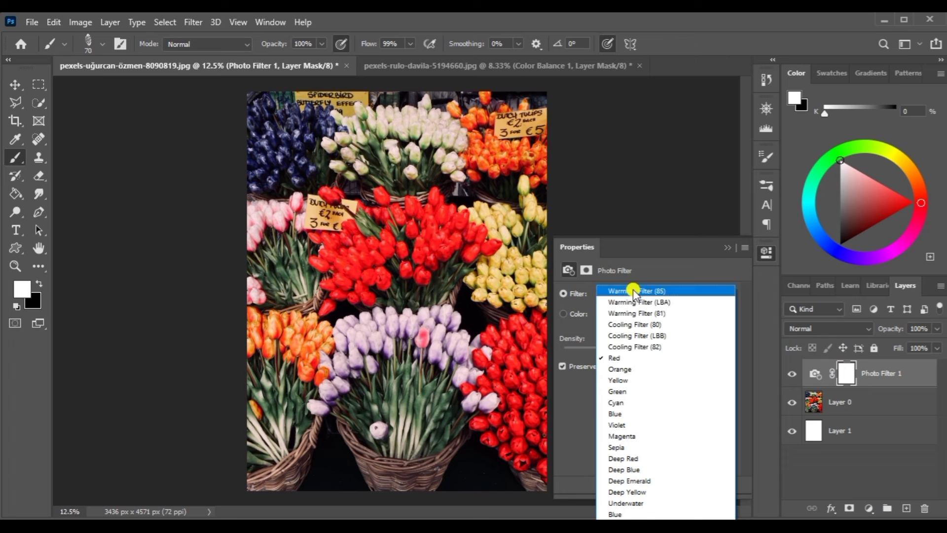
left_click(620, 411)
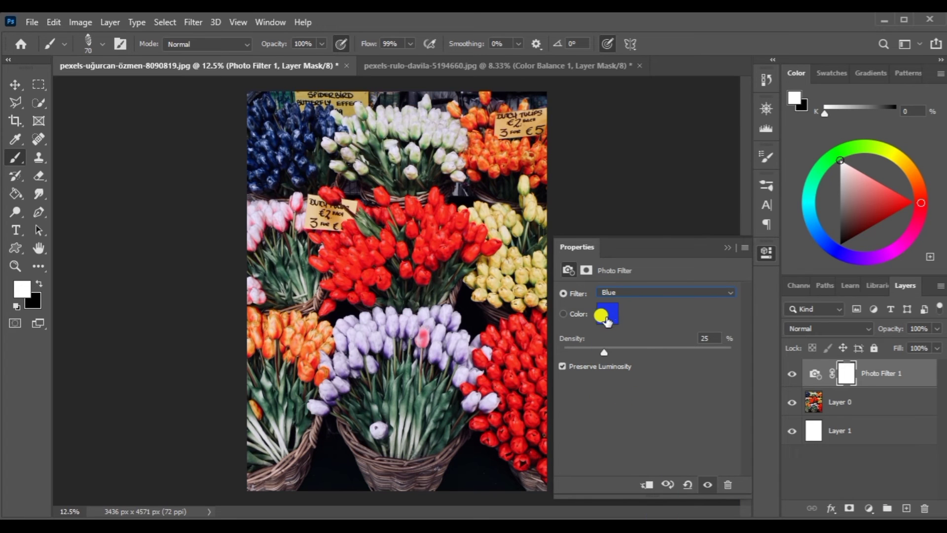
Use a custom purple filter colour with density 59.
left_click(606, 321)
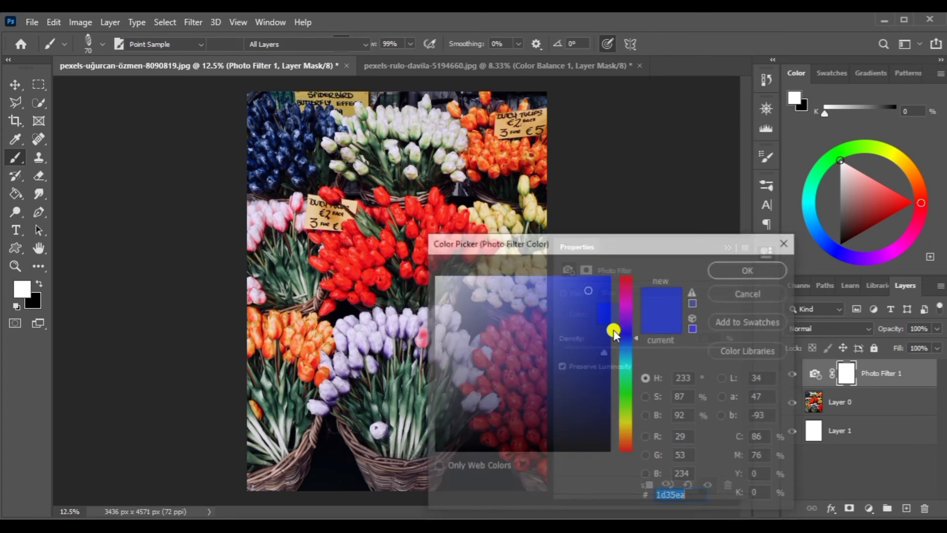
left_click(628, 308)
left_click_drag(629, 308, 629, 306)
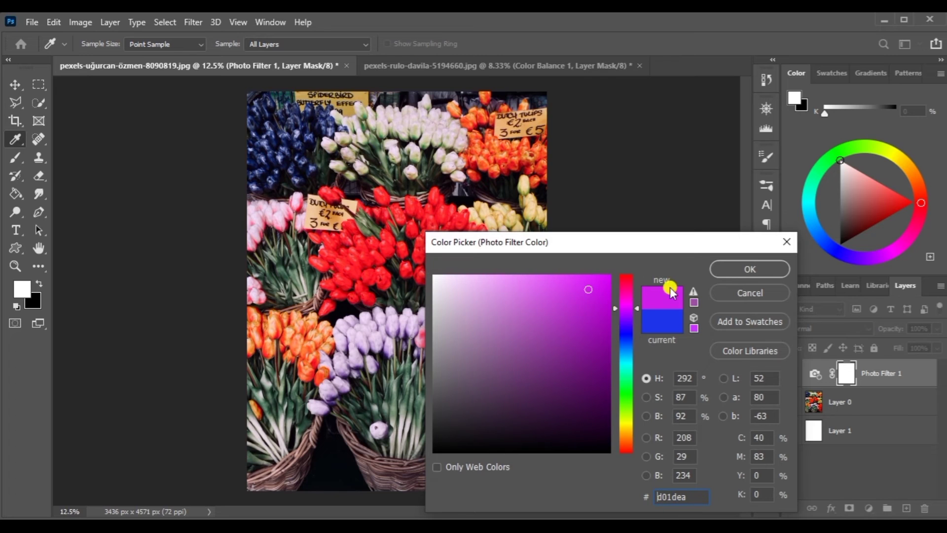
left_click(732, 274)
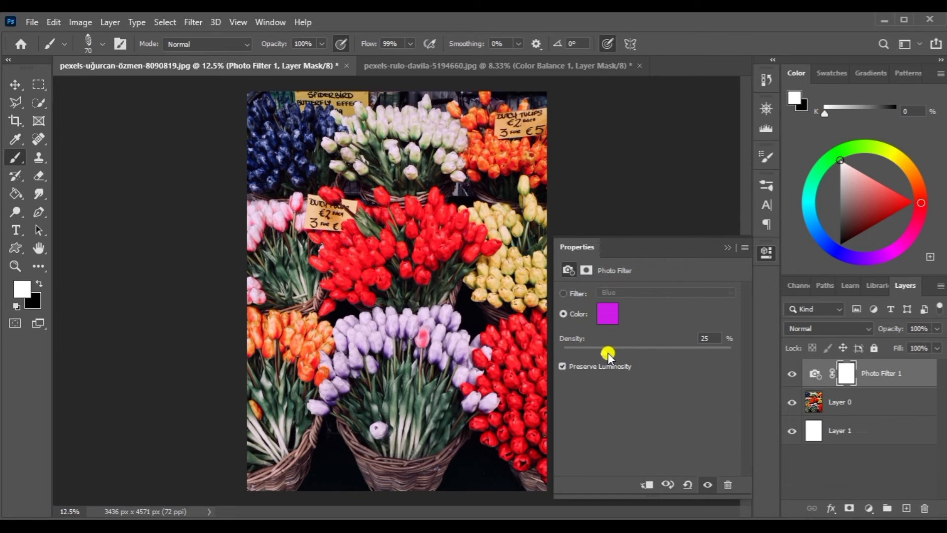
left_click_drag(602, 353, 635, 353)
Switch to the Underwater preset filter with density 73.
left_click(570, 294)
left_click(676, 295)
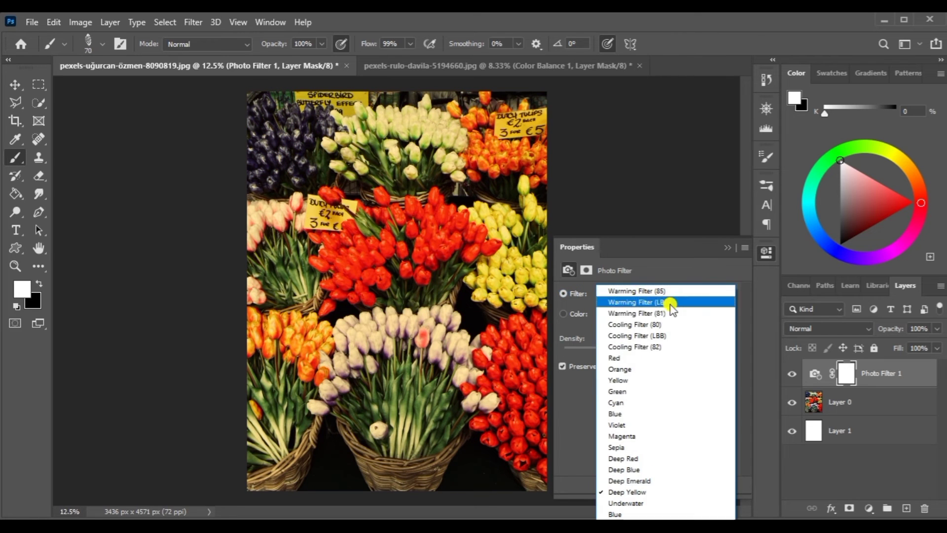
left_click(631, 503)
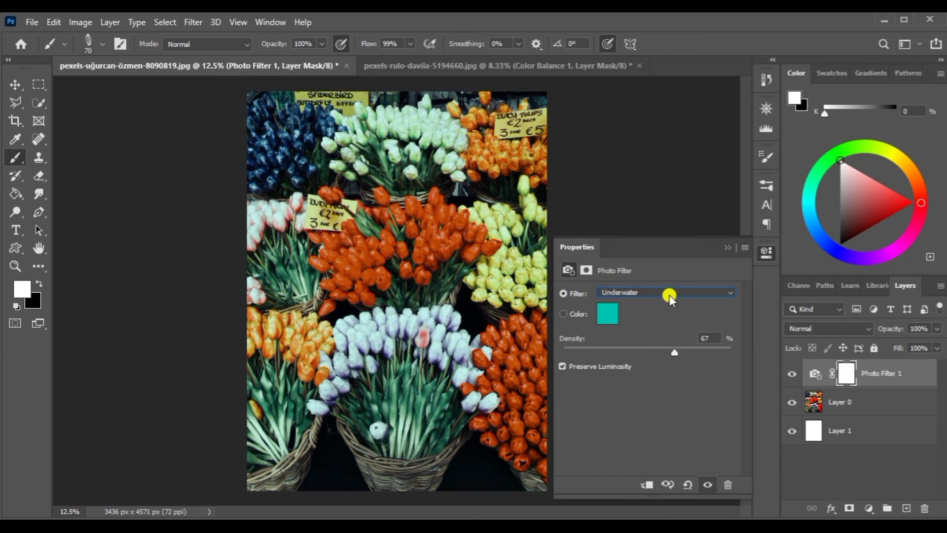
left_click_drag(638, 354, 685, 354)
Add a Channel Mixer layer and try the Black & White Infrared (RGB) and Green Filter presets.
left_click(887, 511)
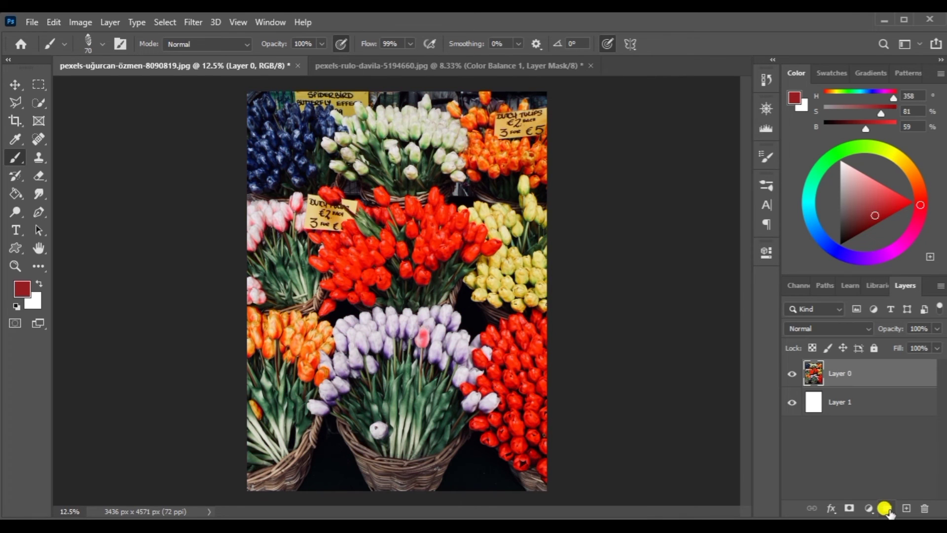
left_click(868, 508)
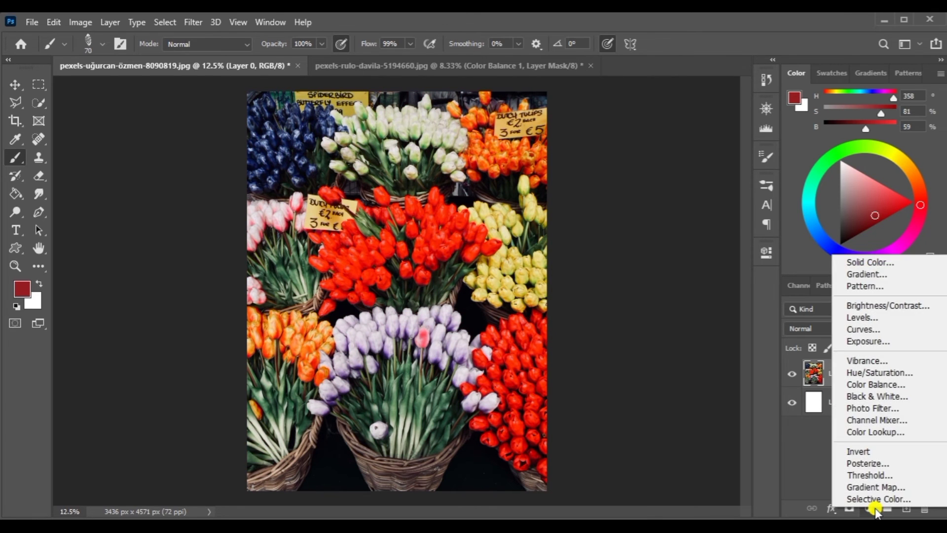
left_click(885, 420)
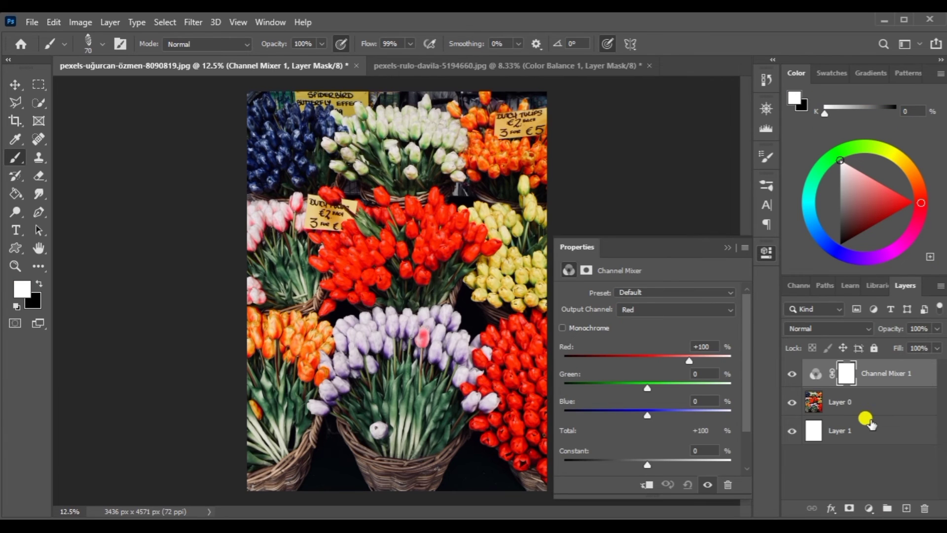
left_click(710, 295)
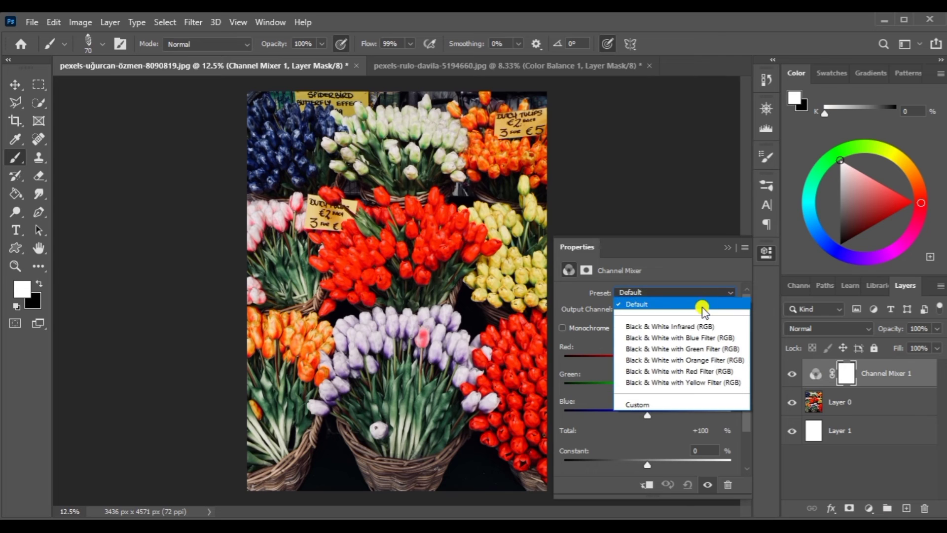
left_click(672, 321)
left_click(671, 292)
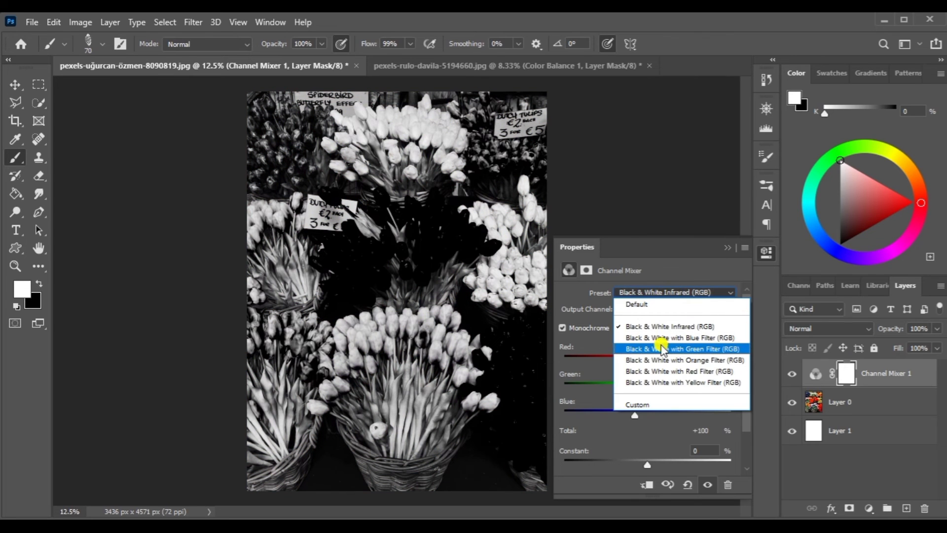
left_click(660, 347)
From the Default preset, set the Red output's Green to -60 and Blue to -55.
left_click(629, 295)
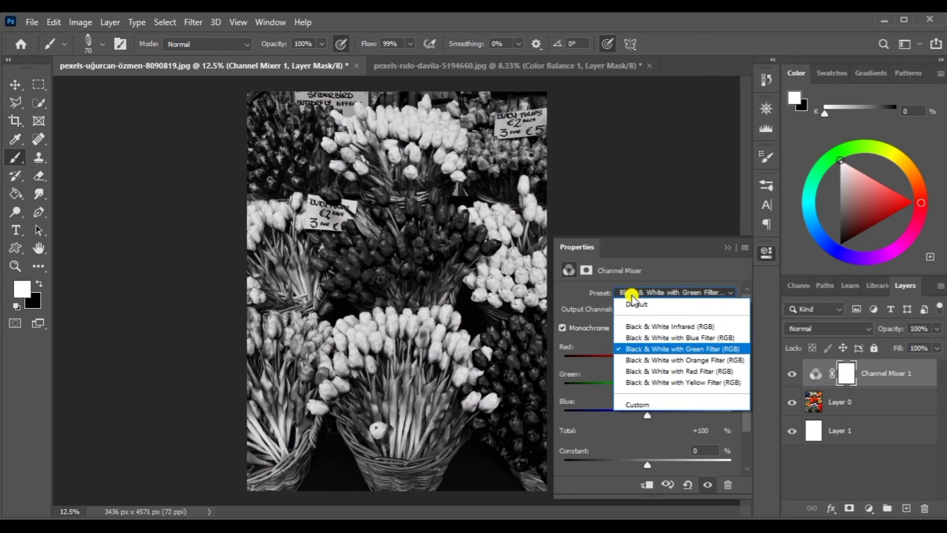
left_click(640, 305)
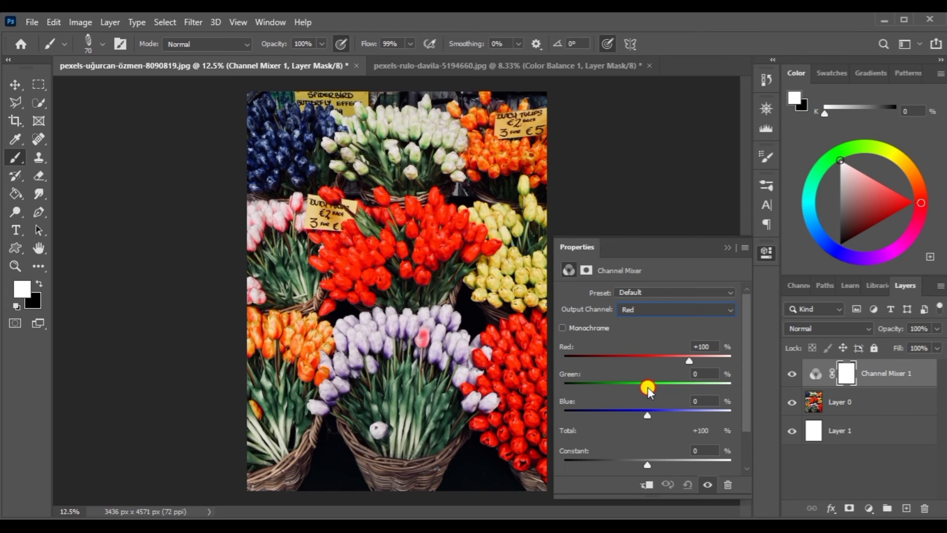
left_click_drag(647, 389, 623, 390)
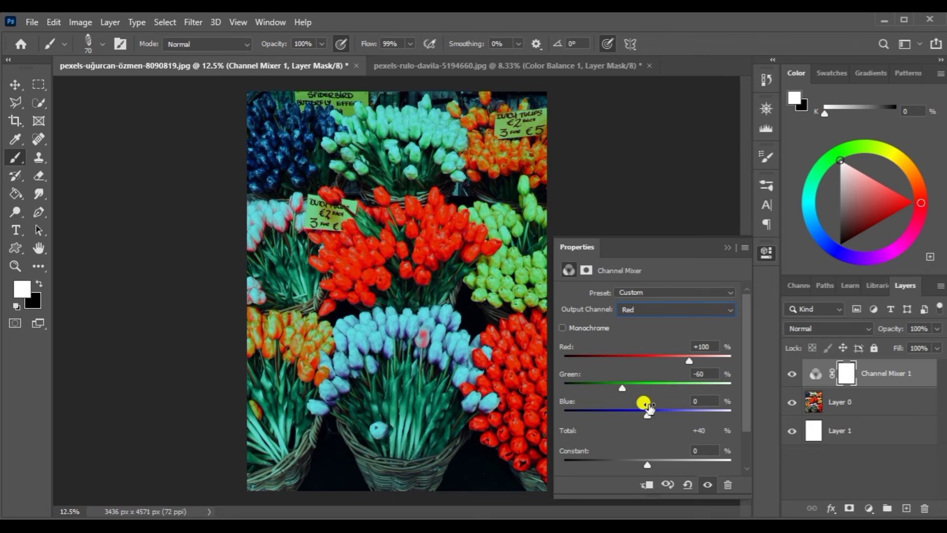
left_click_drag(649, 410, 624, 417)
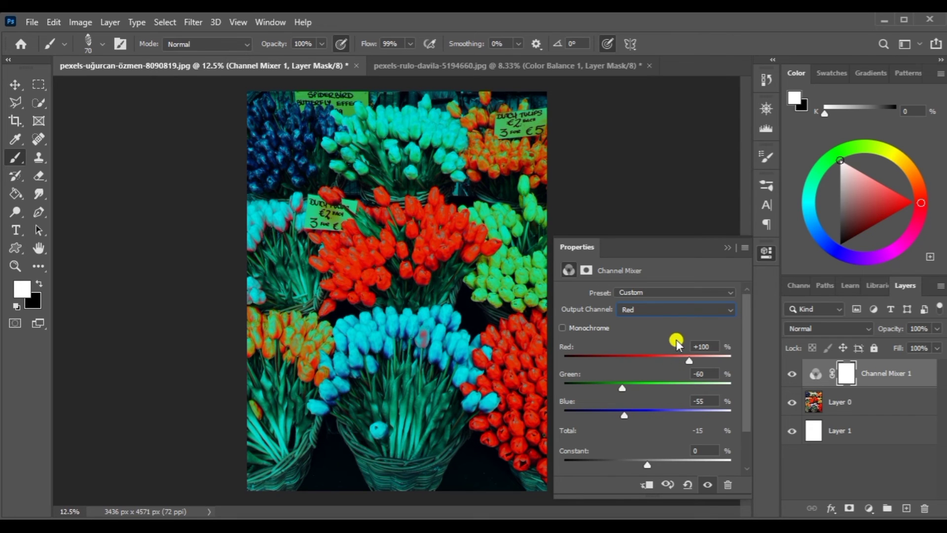
Check the Green and Blue output channels, return to Red, and reset the Channel Mixer.
left_click(684, 313)
left_click(649, 326)
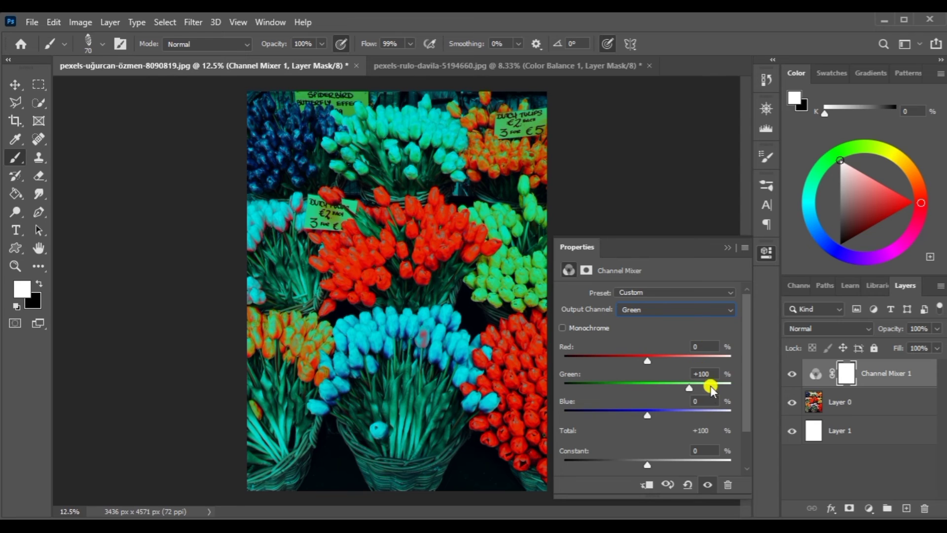
left_click(618, 308)
left_click(643, 348)
left_click(652, 308)
left_click(645, 327)
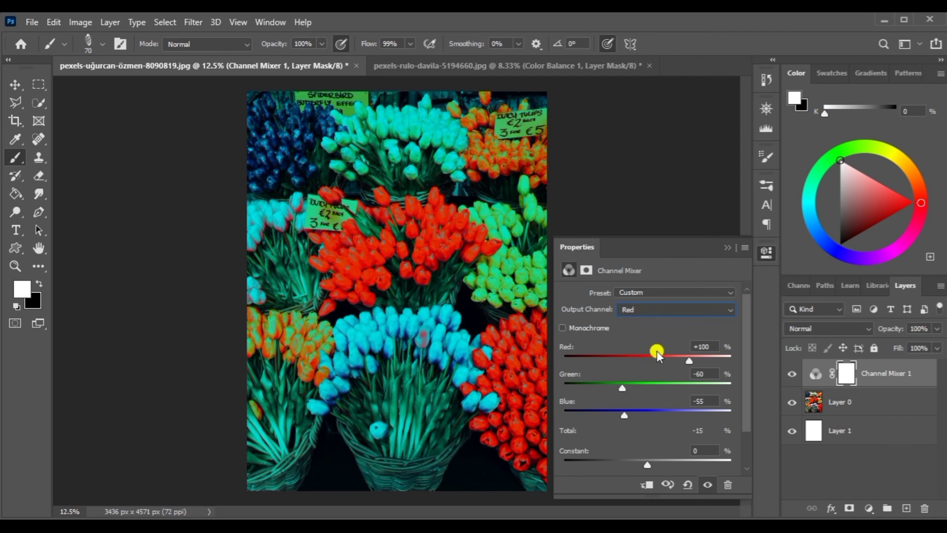
left_click(688, 484)
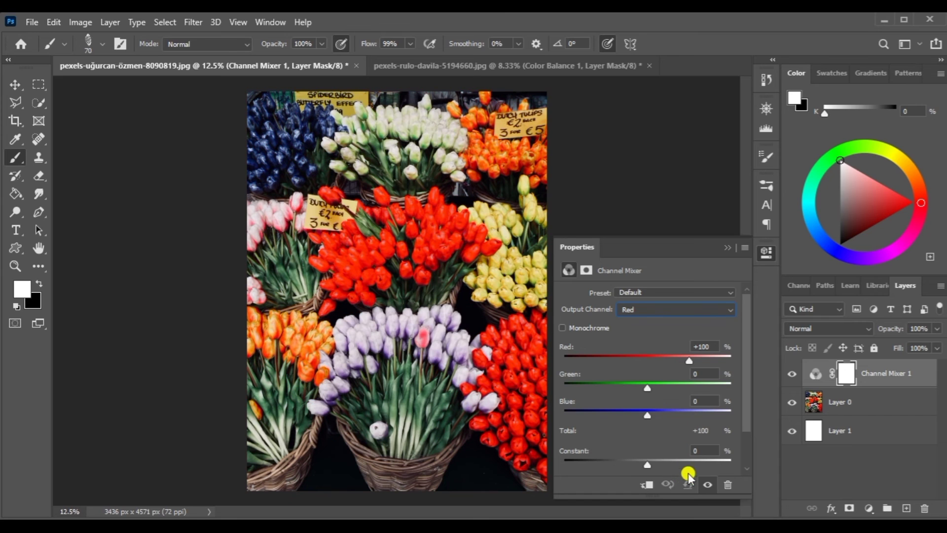
Step through the Red, Green and Blue output channels, then lower Blue's Constant to turn the tulips yellow.
left_click(659, 308)
left_click(650, 322)
left_click(670, 308)
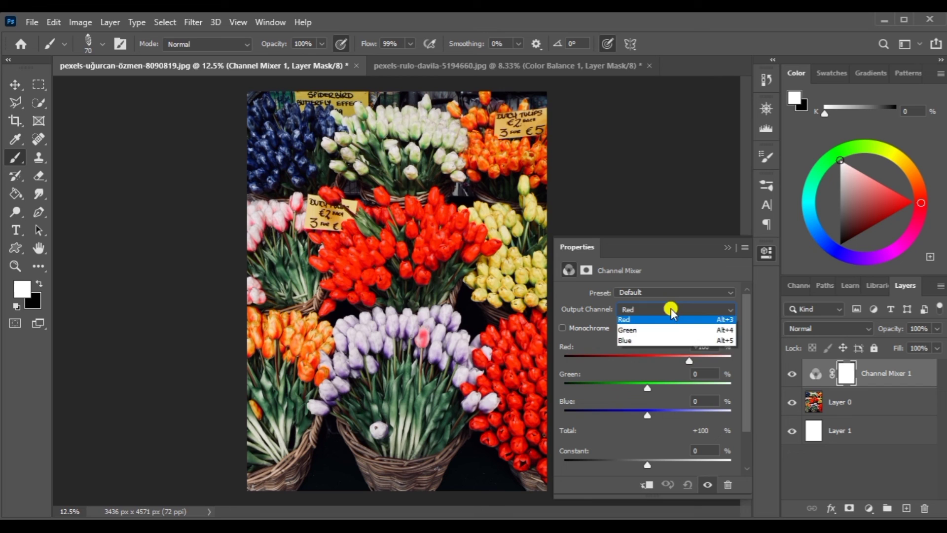
left_click(644, 334)
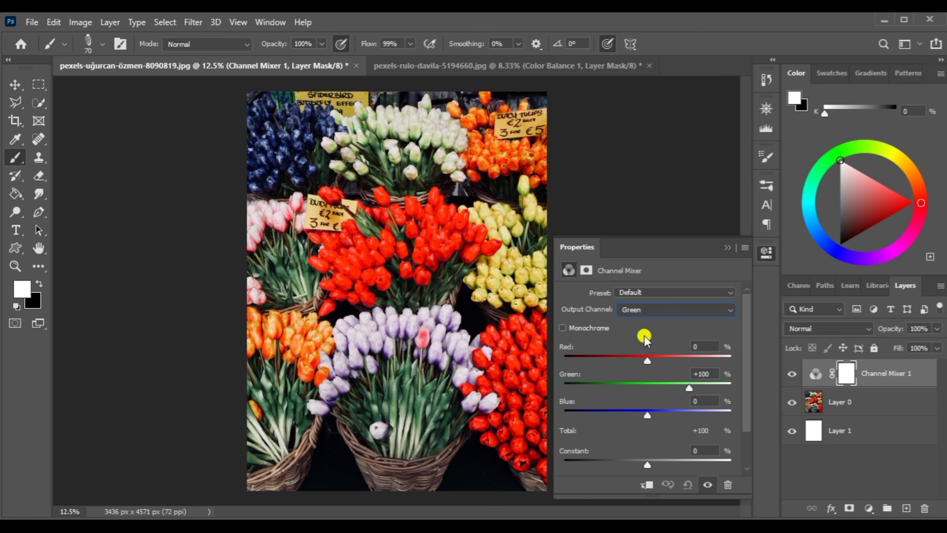
left_click(650, 311)
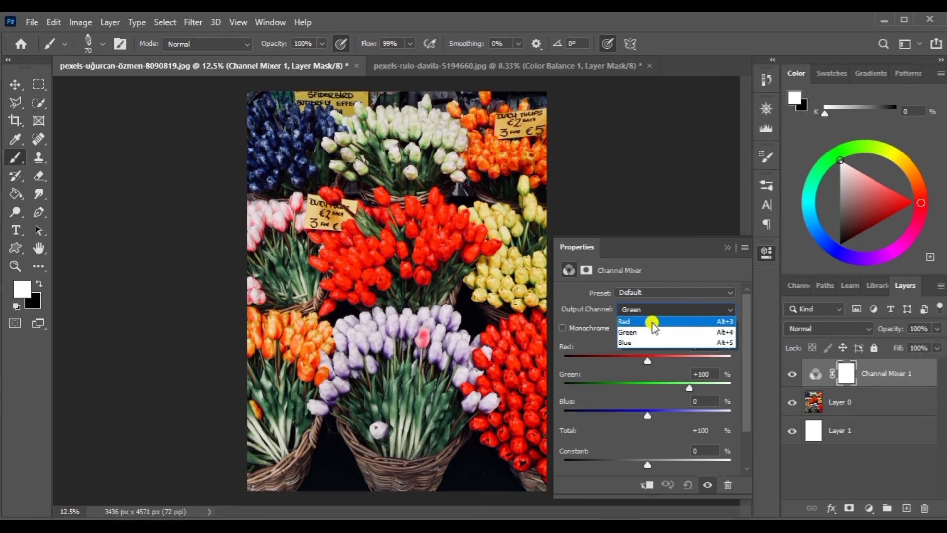
left_click(641, 340)
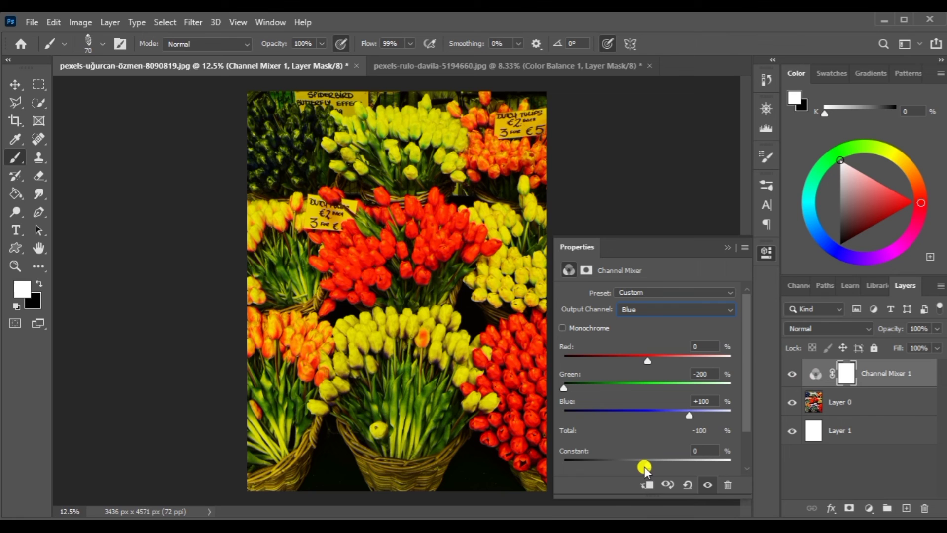
left_click_drag(642, 467, 615, 478)
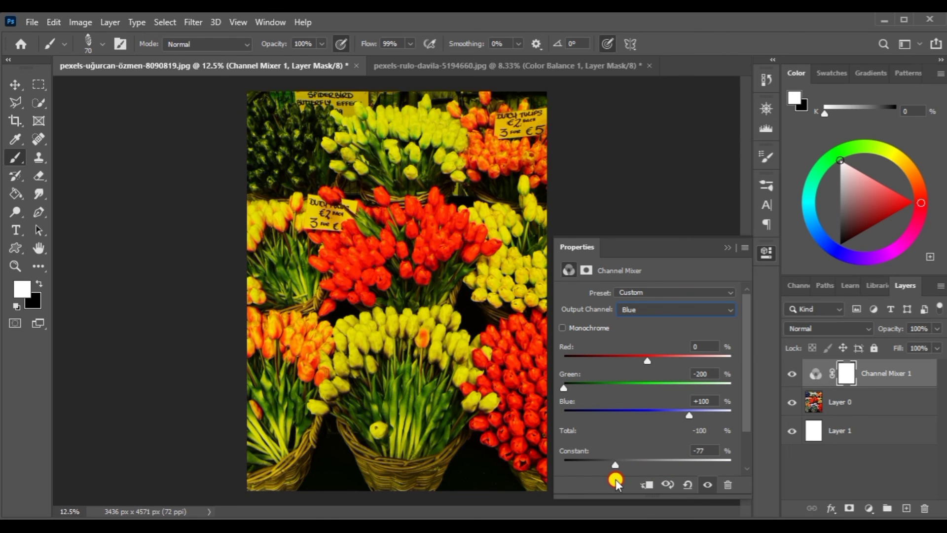
Close the adjustment properties and delete the Channel Mixer 1 layer.
left_click(726, 248)
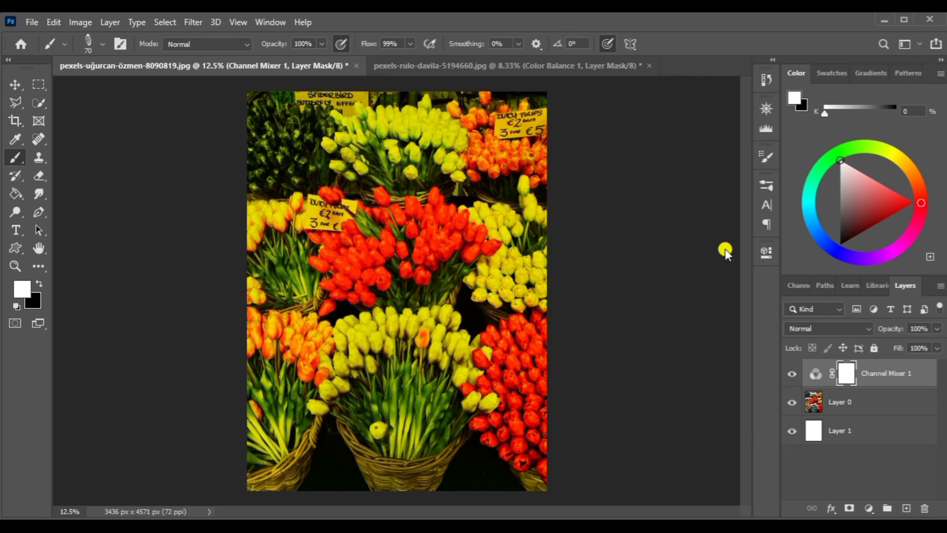
left_click(814, 371)
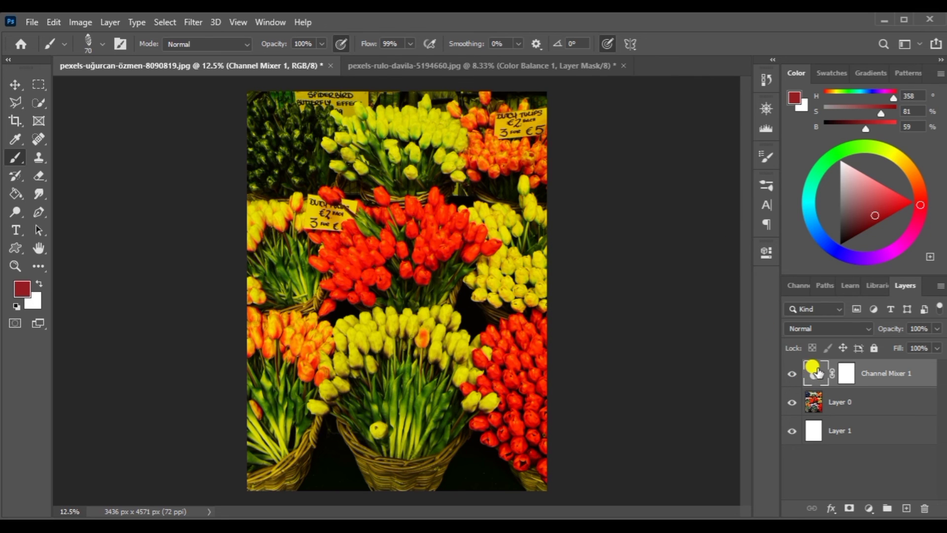
key("Delete")
Add a Color Lookup adjustment and preview the 2Strip, 3Strip and Bleach Bypass 3D LUT looks.
left_click(869, 508)
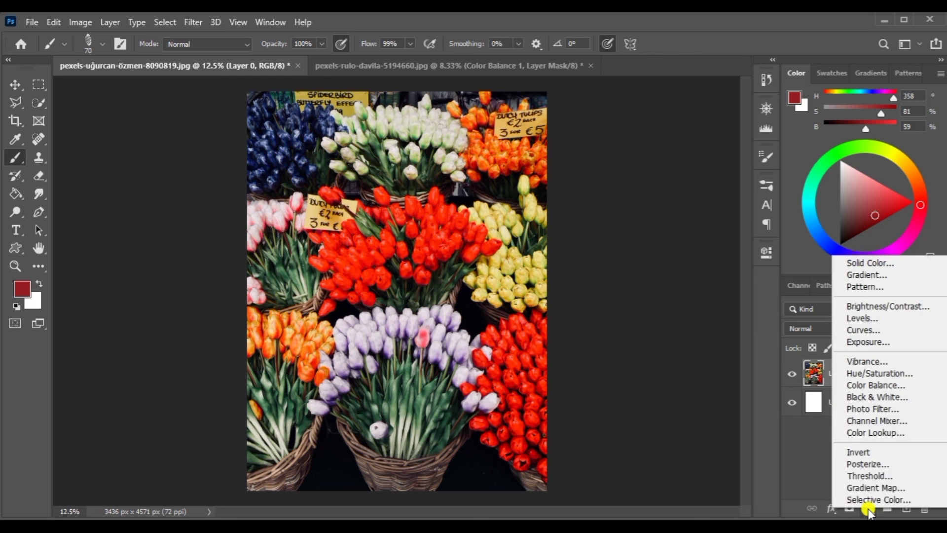
left_click(869, 432)
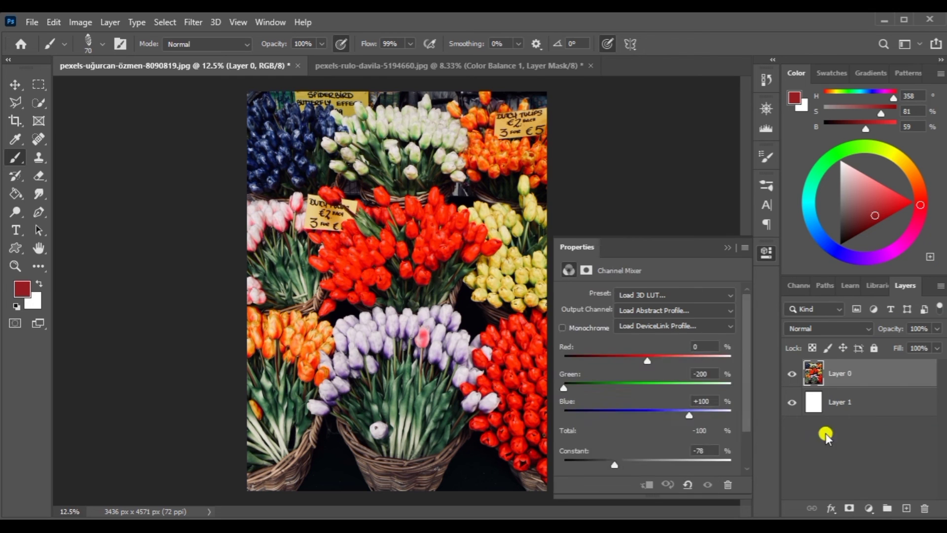
left_click(652, 293)
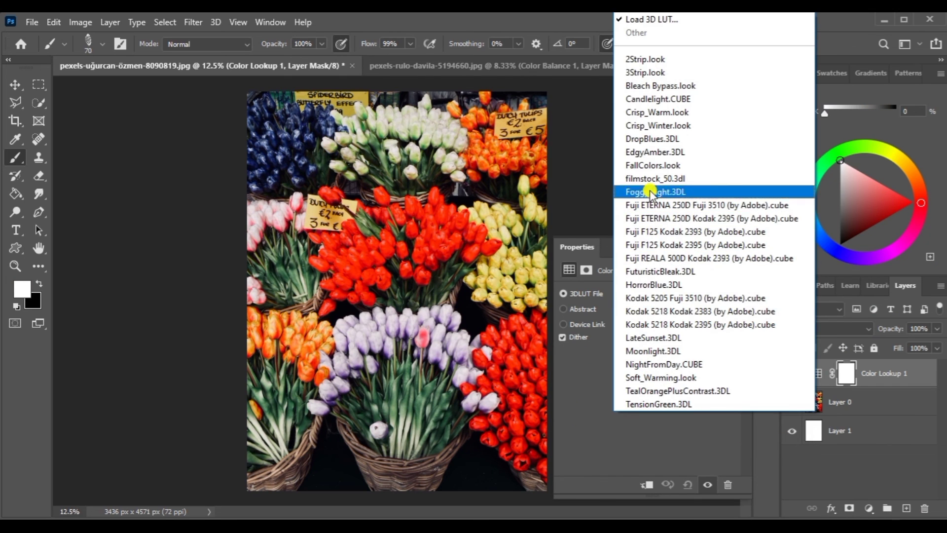
left_click(659, 60)
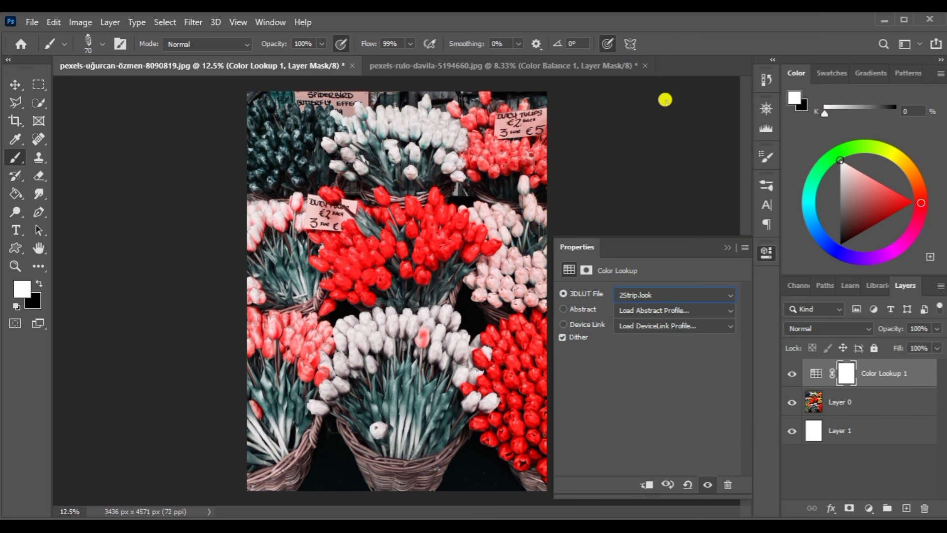
left_click(667, 289)
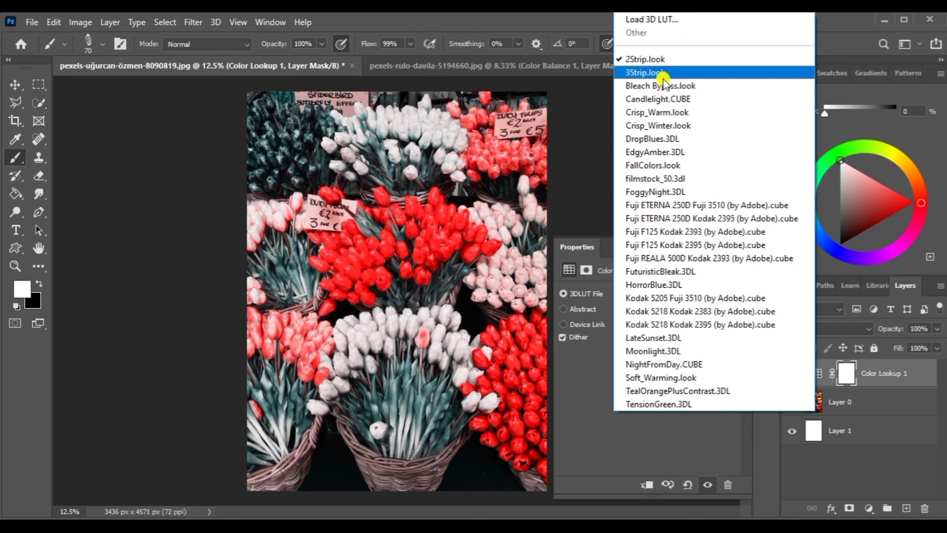
left_click(659, 74)
left_click(655, 288)
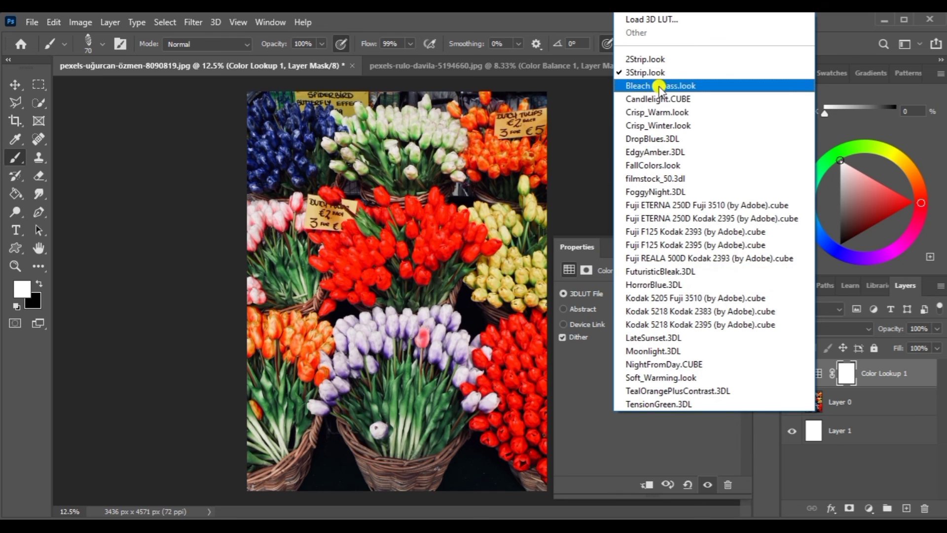
left_click(659, 87)
Preview the Candlelight, Crisp_Warm, Kodak 5218 Kodak 2383 and Kodak 5218 Kodak 2395 LUT looks.
left_click(650, 287)
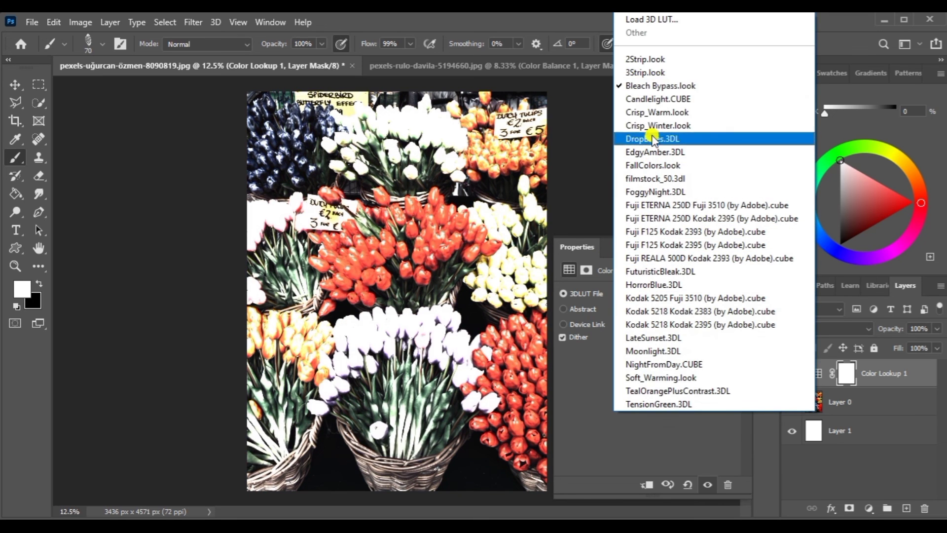
left_click(658, 101)
left_click(668, 294)
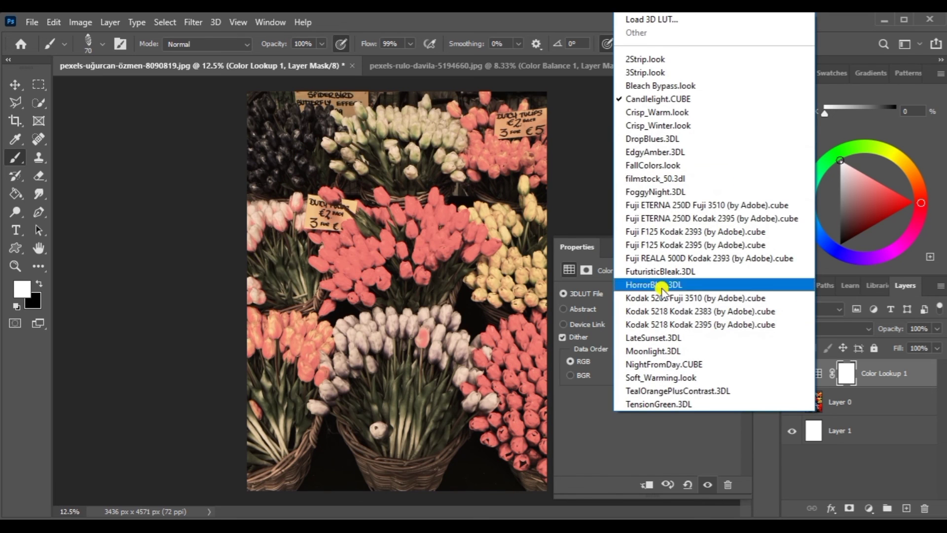
left_click(657, 112)
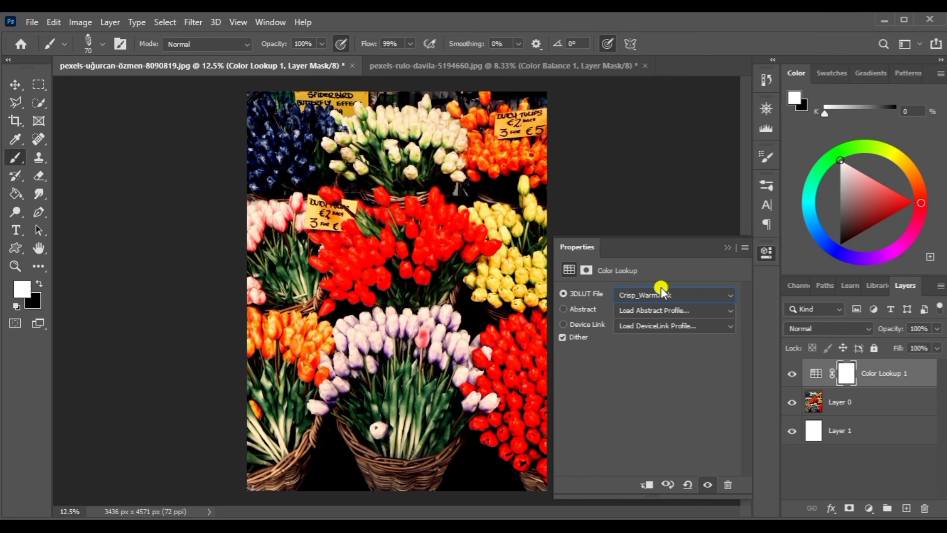
left_click(661, 287)
left_click(668, 312)
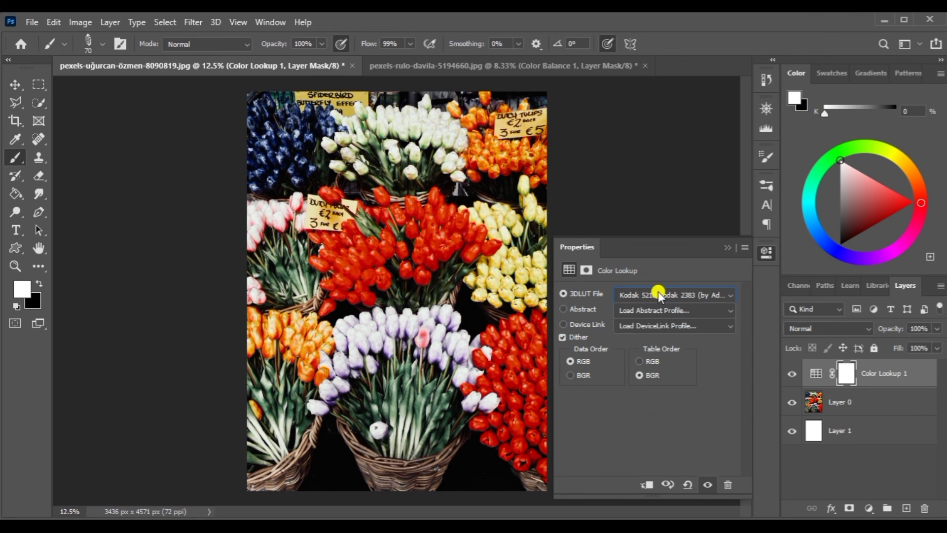
left_click(658, 293)
left_click(654, 324)
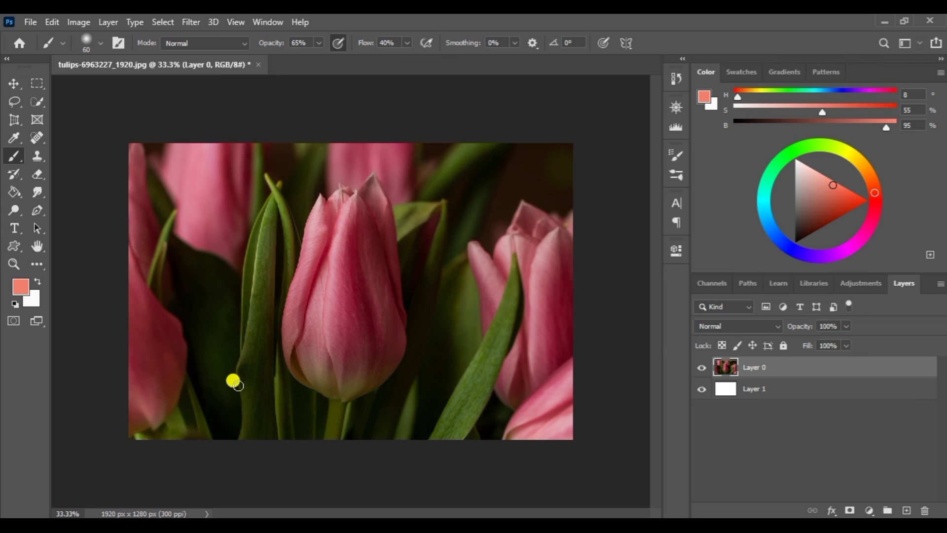